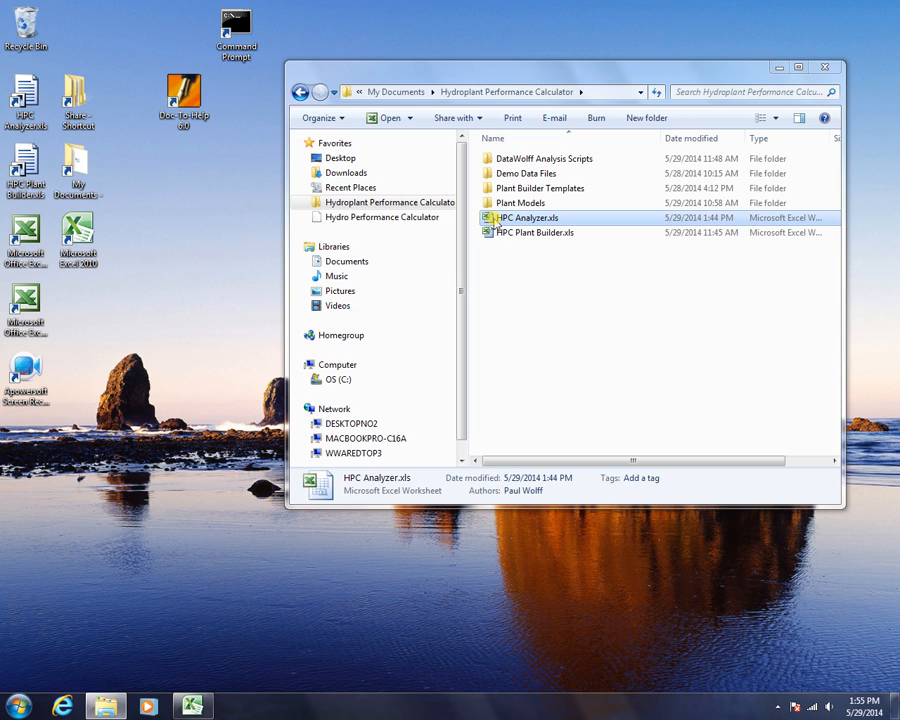
- Open HPC Analyzer.xls in Excel from the Hydroplant Performance Calculator folder
double_click(492, 219)
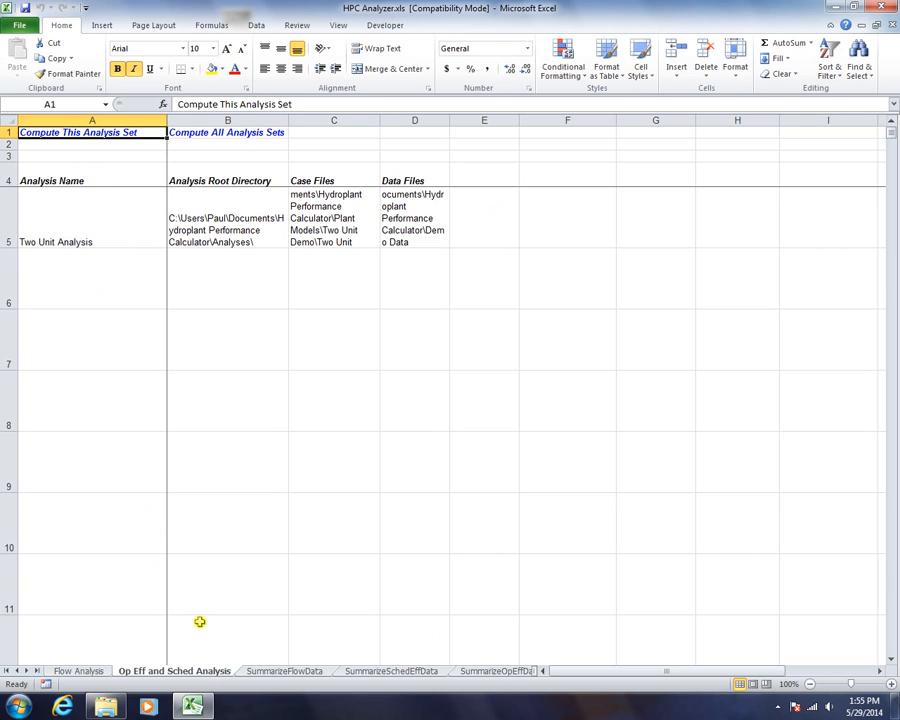
right_click(21, 672)
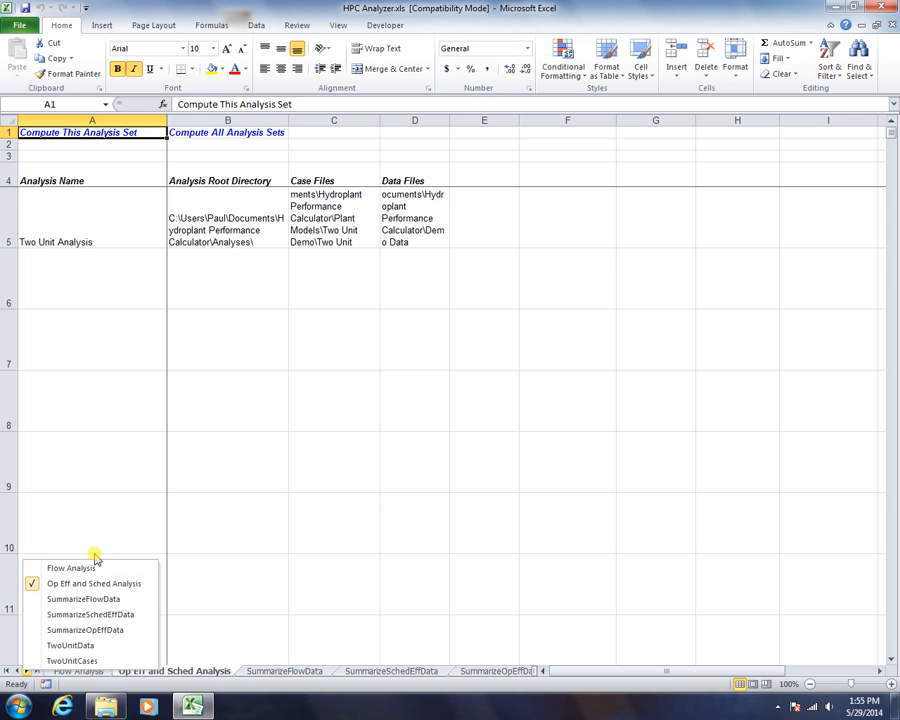
left_click(86, 345)
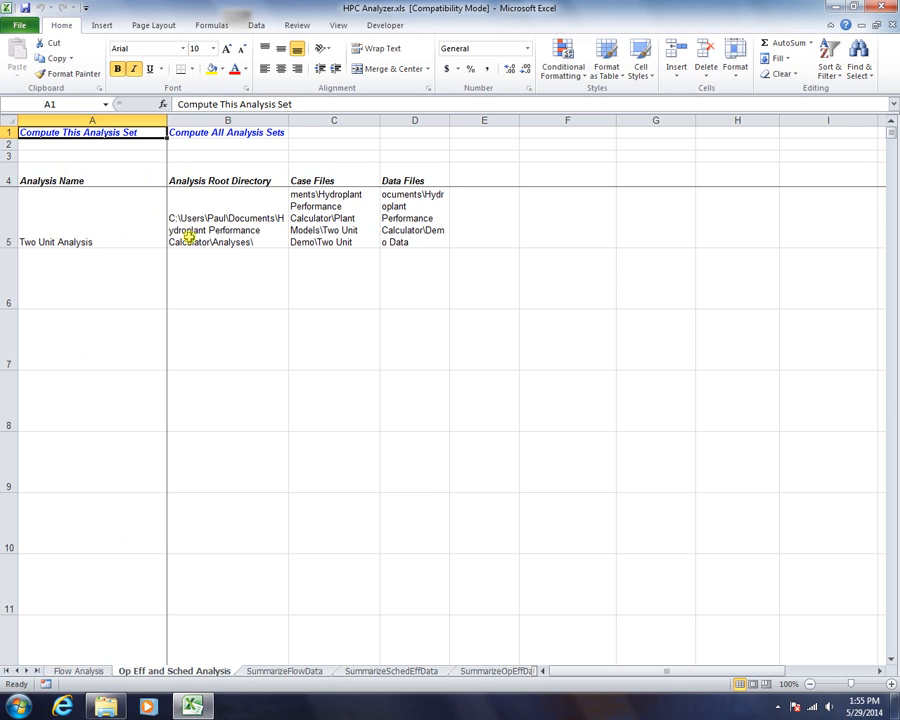
left_click(76, 180)
left_click(88, 211)
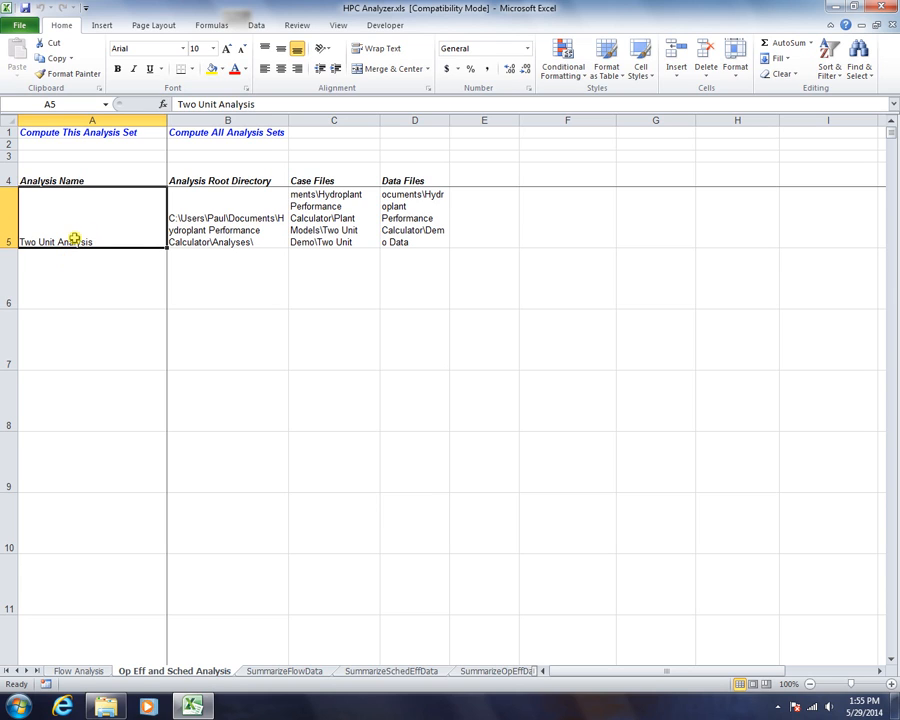
- Browse for the Two Unit Analysis root directory in B5, starting in the Hydroplant Performance Calculator folder
left_click(212, 174)
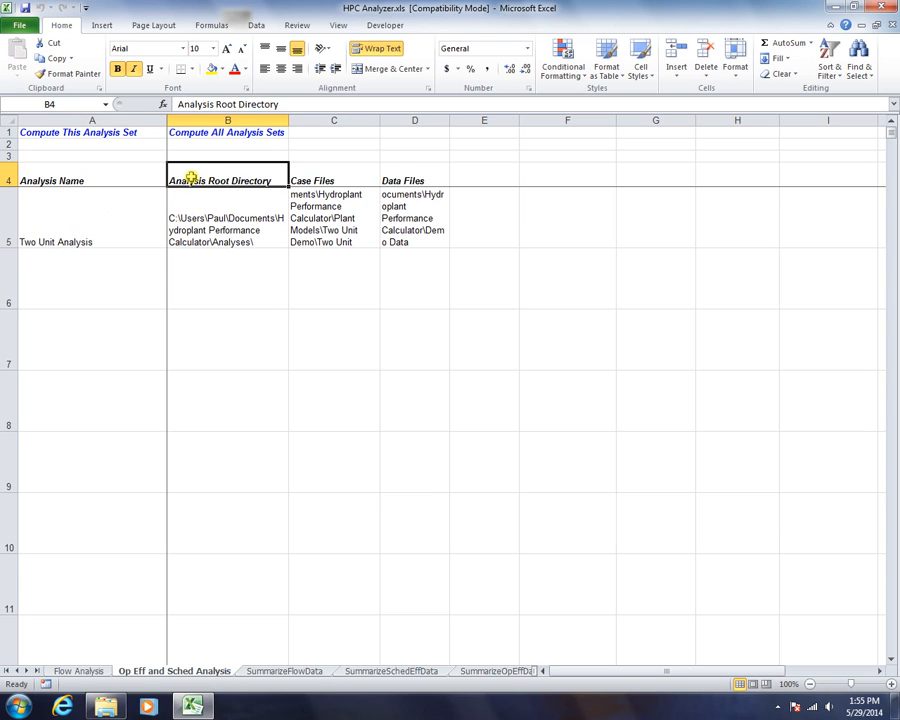
left_click(76, 223)
double_click(219, 225)
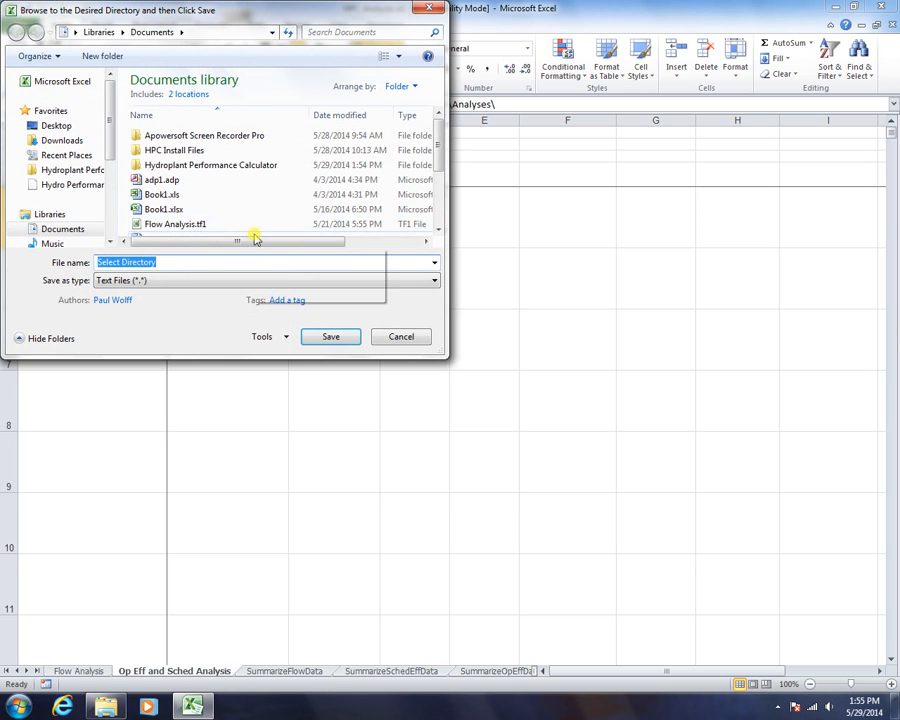
left_click(62, 172)
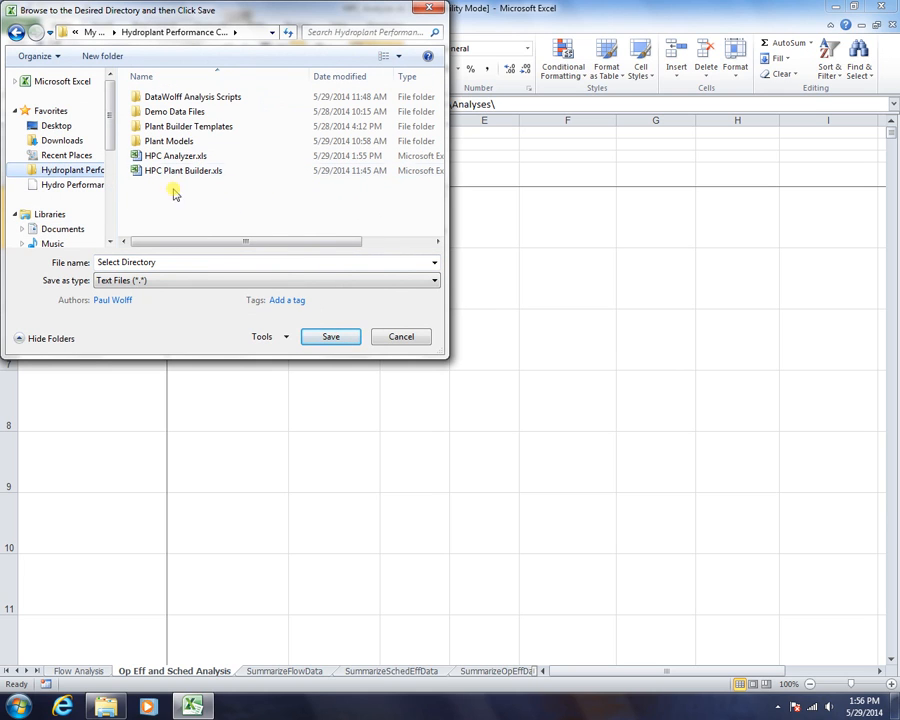
- Create a new folder named Analyses there and select it as the root directory
left_click(100, 58)
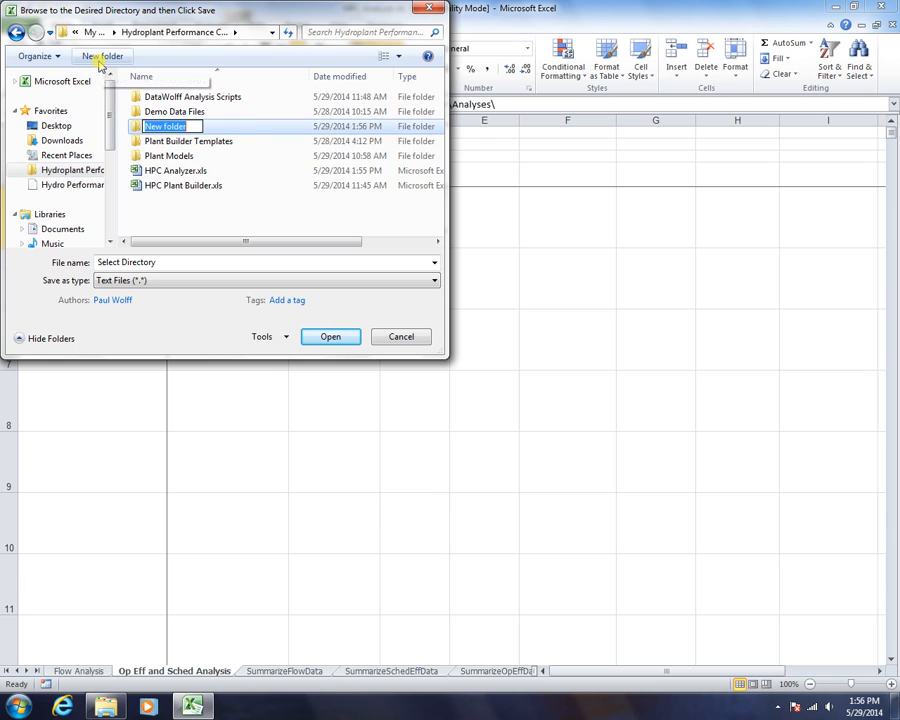
type("Analyses")
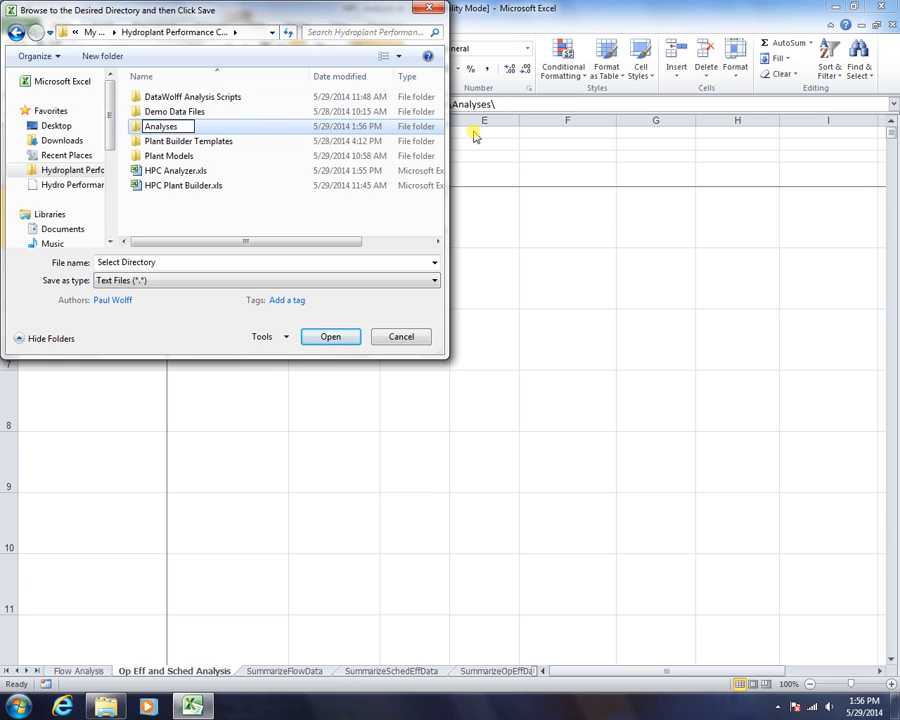
left_click(185, 228)
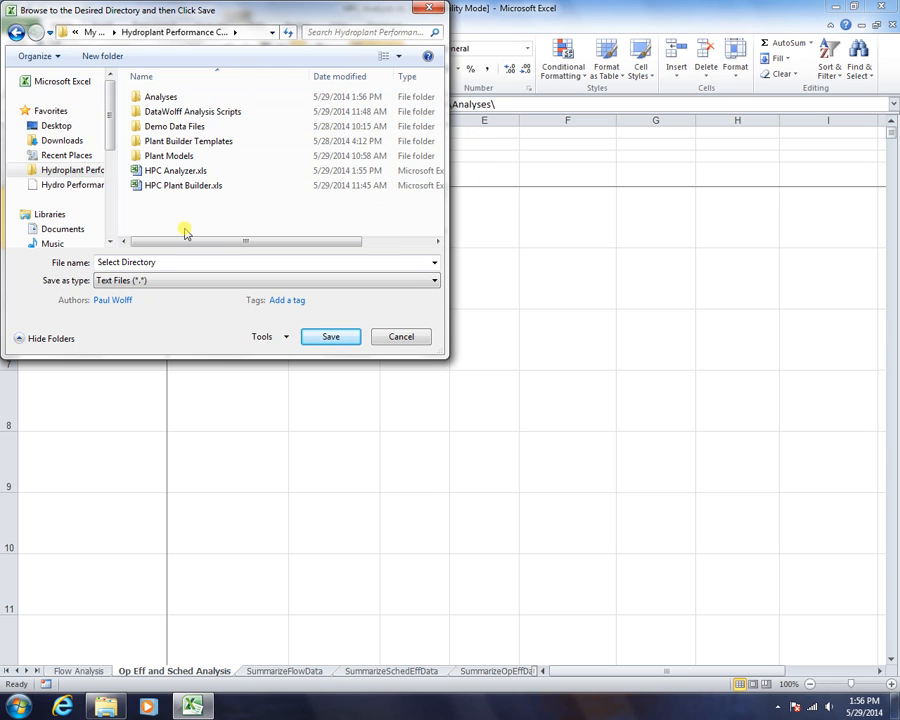
left_click(155, 99)
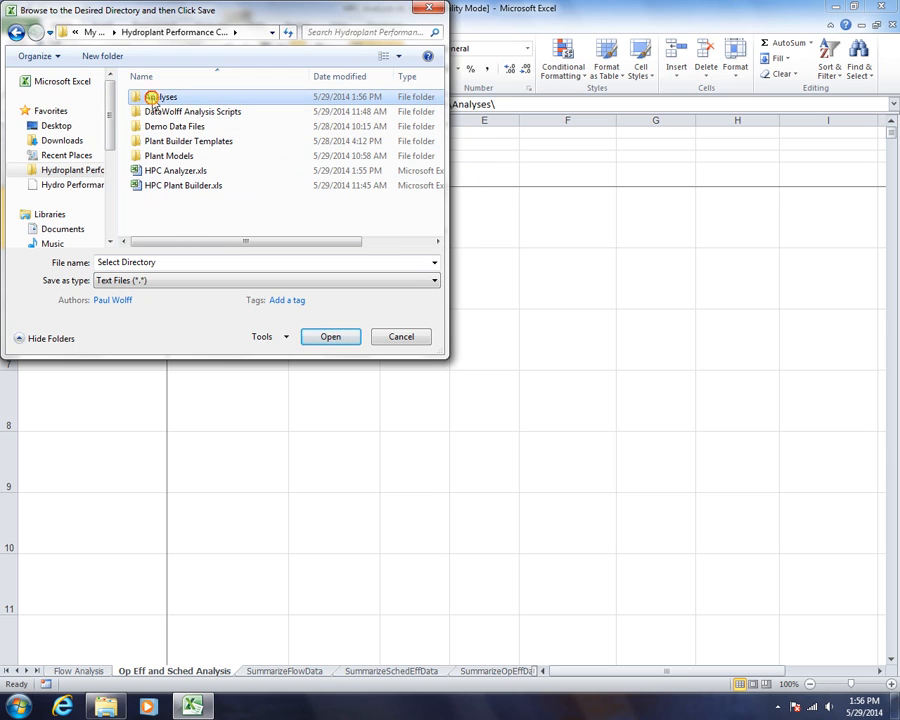
double_click(152, 97)
left_click(348, 340)
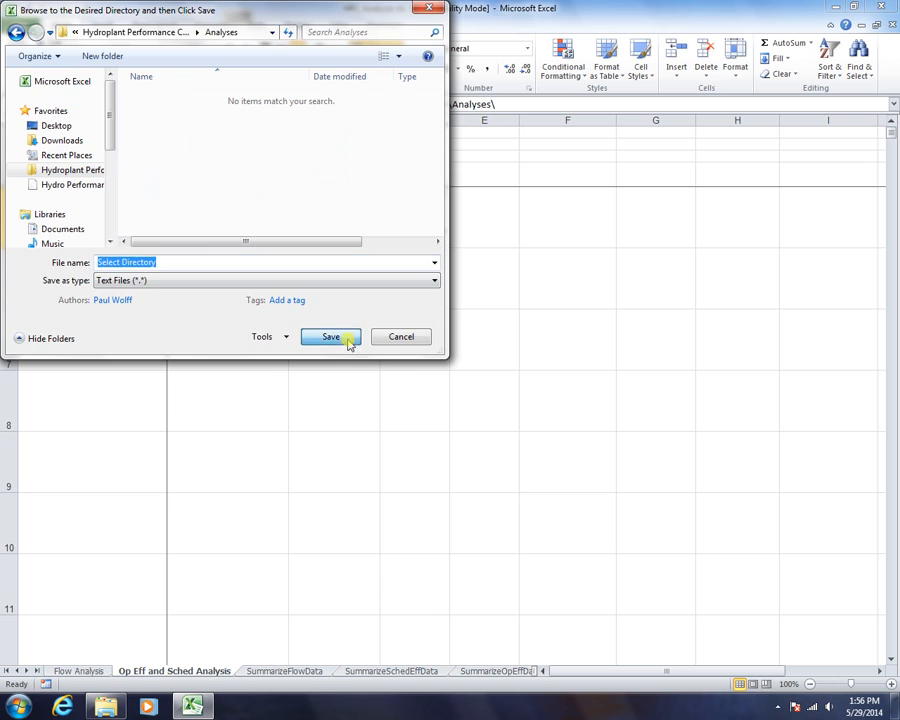
left_click(496, 104)
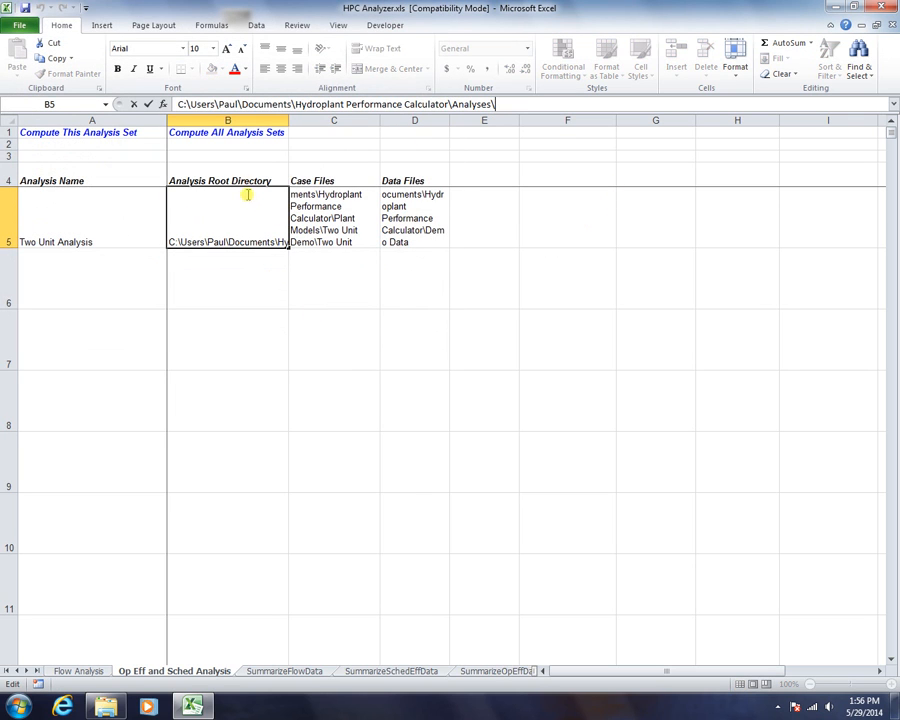
- Set the C5 case file to Two Unit Plant.xls from Plant Models\Two Unit Demo
left_click(232, 282)
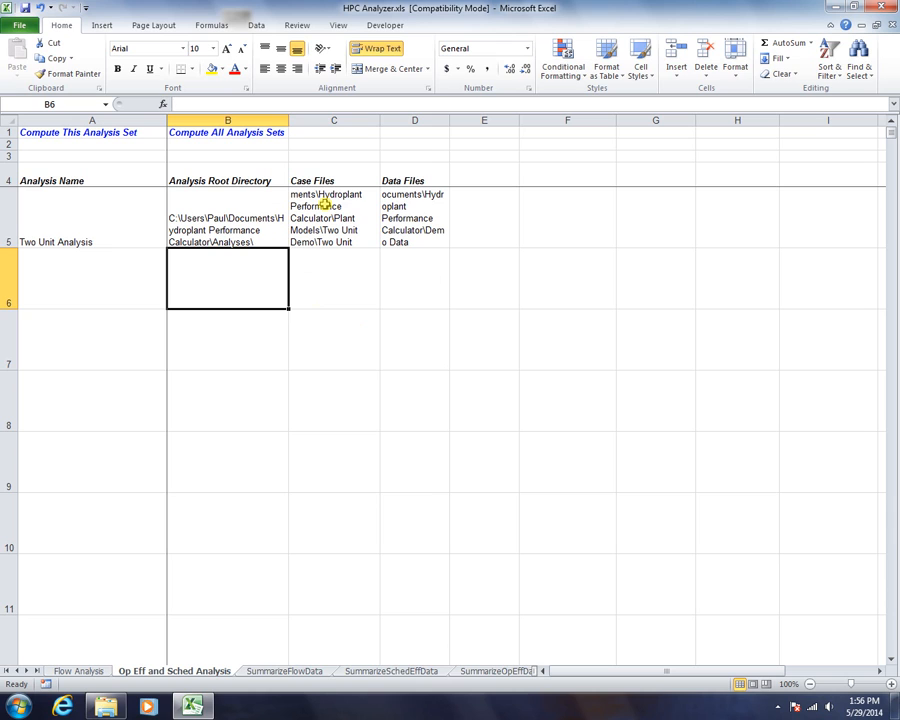
left_click(307, 178)
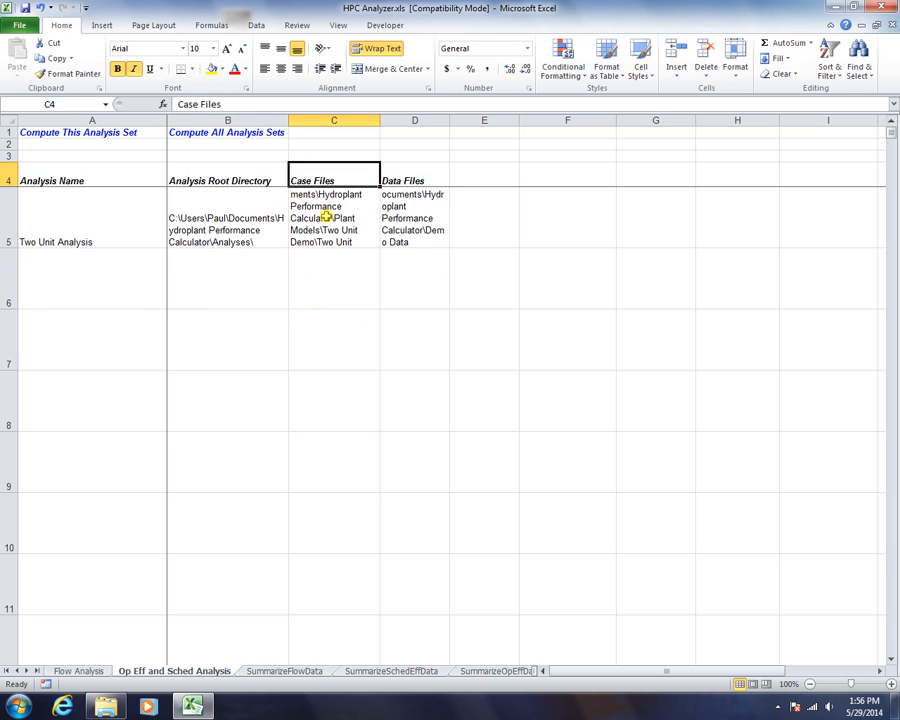
left_click(326, 216)
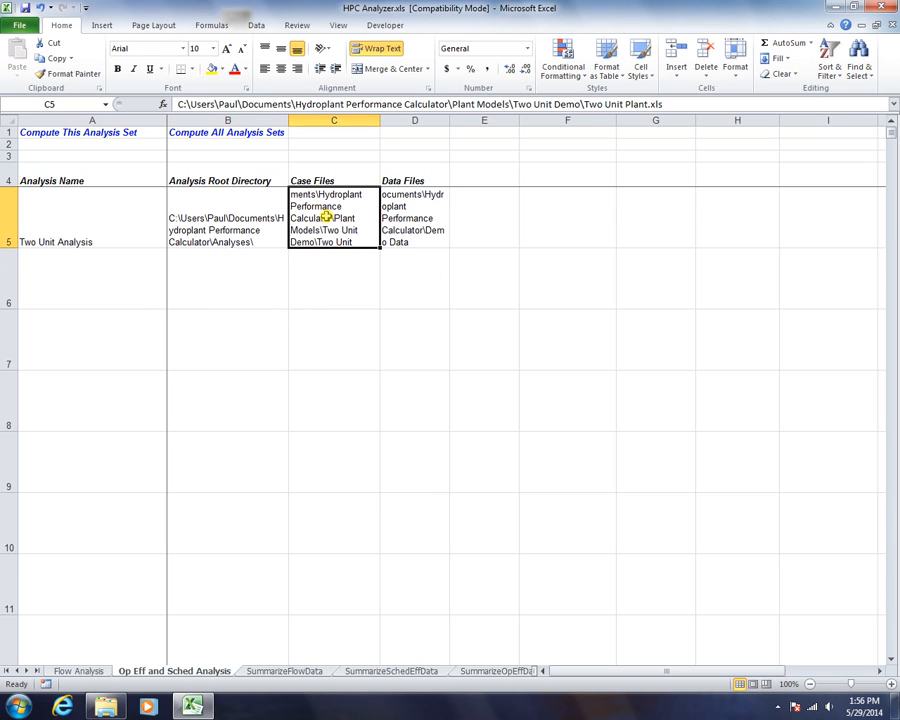
double_click(326, 216)
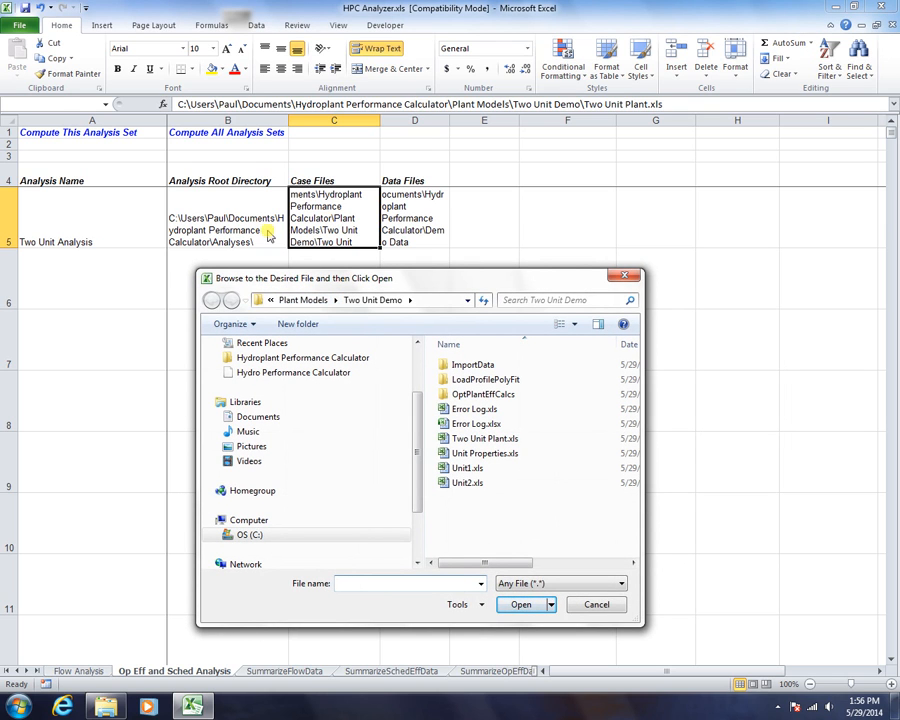
left_click(298, 359)
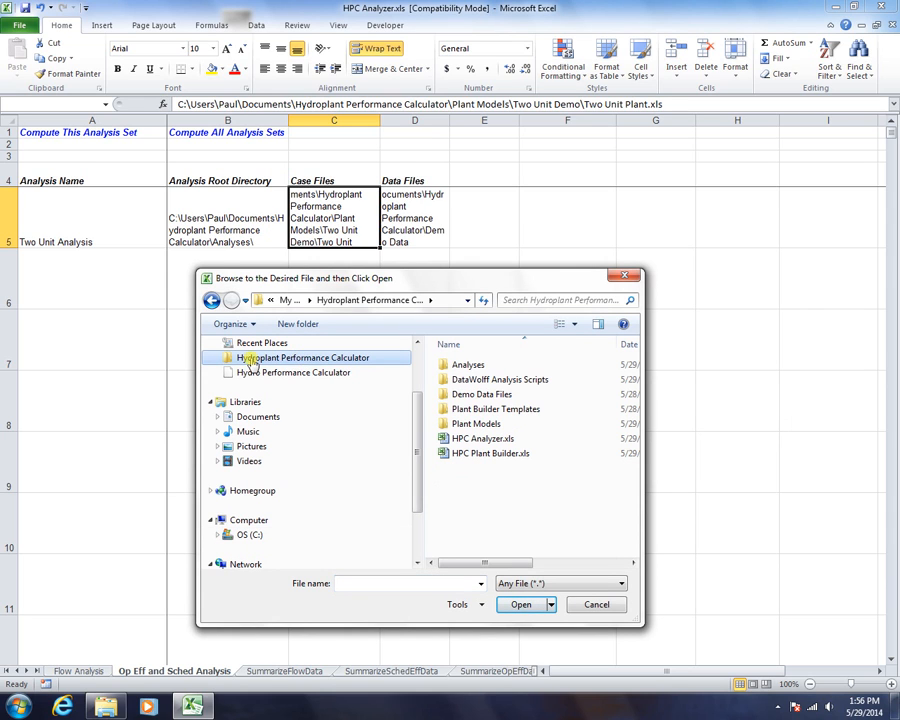
double_click(467, 425)
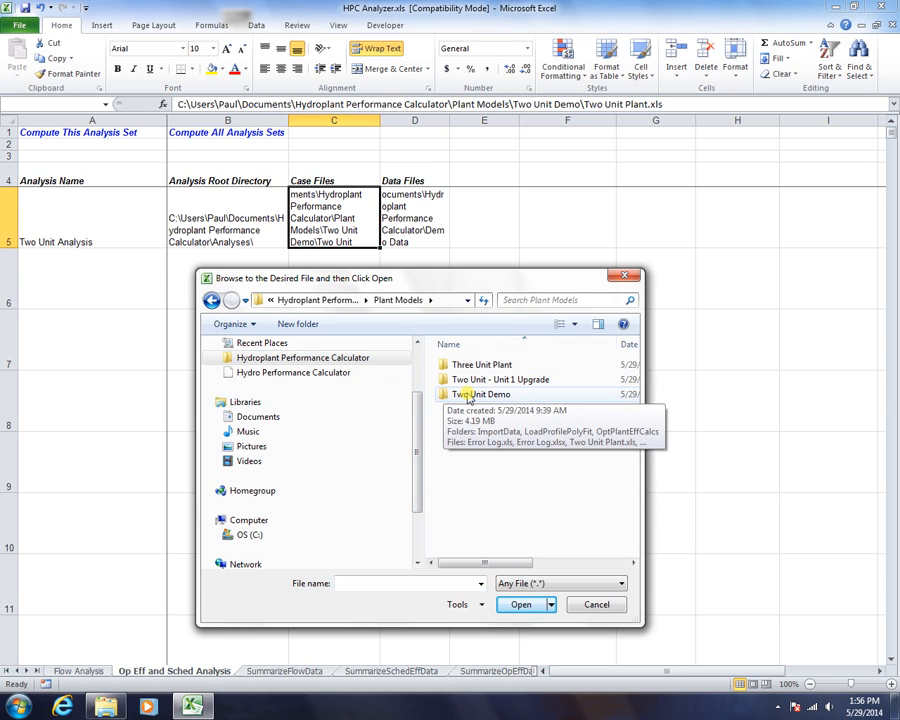
double_click(469, 397)
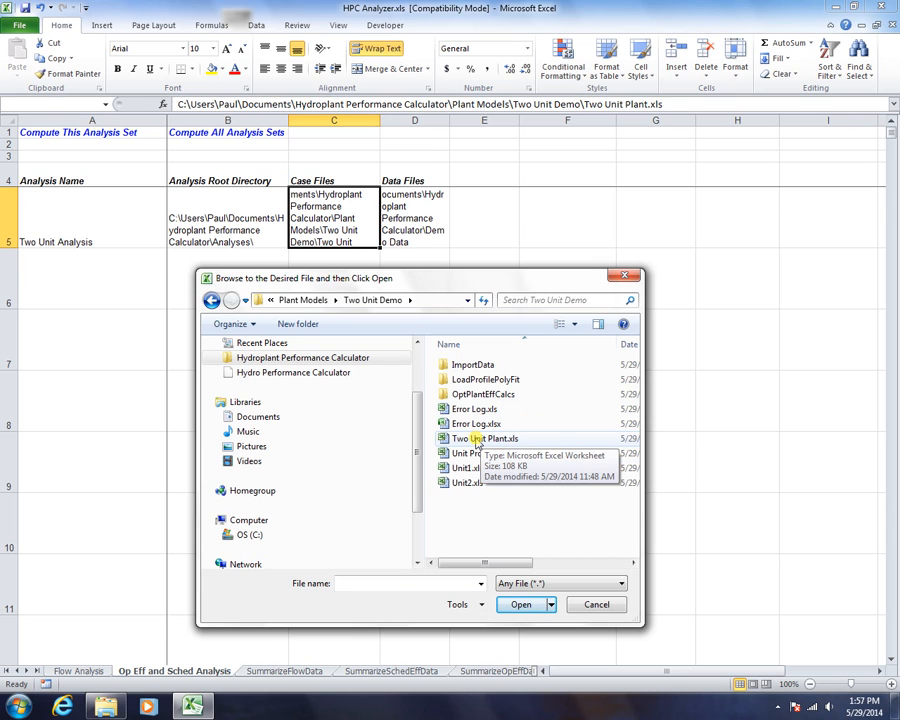
double_click(476, 439)
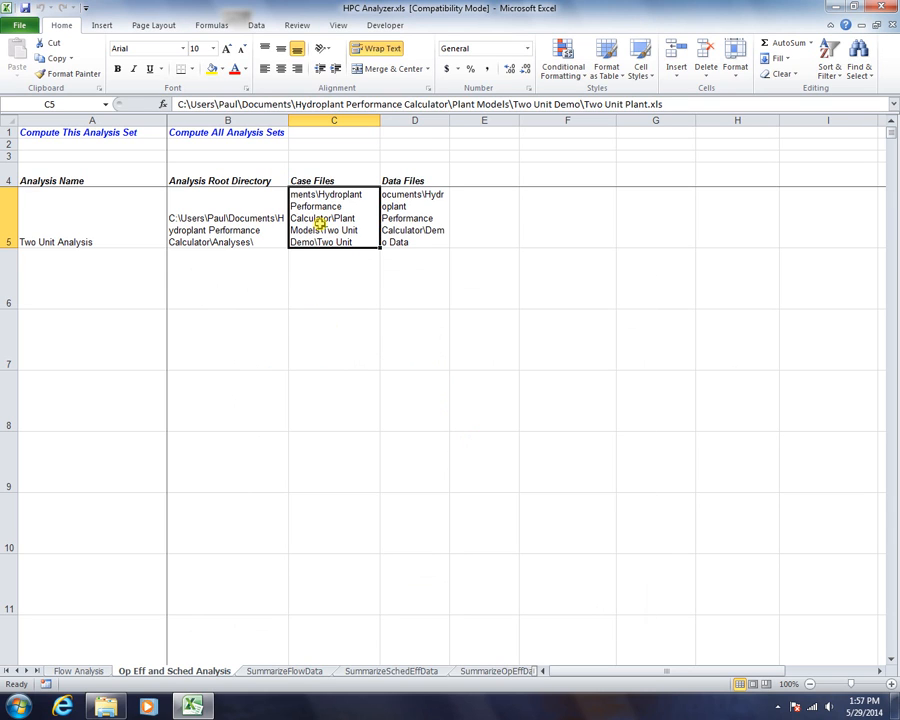
- Choose Jan2004.csv from Demo Data Files\Two Unit Monthly as the D5 data file
left_click(408, 218)
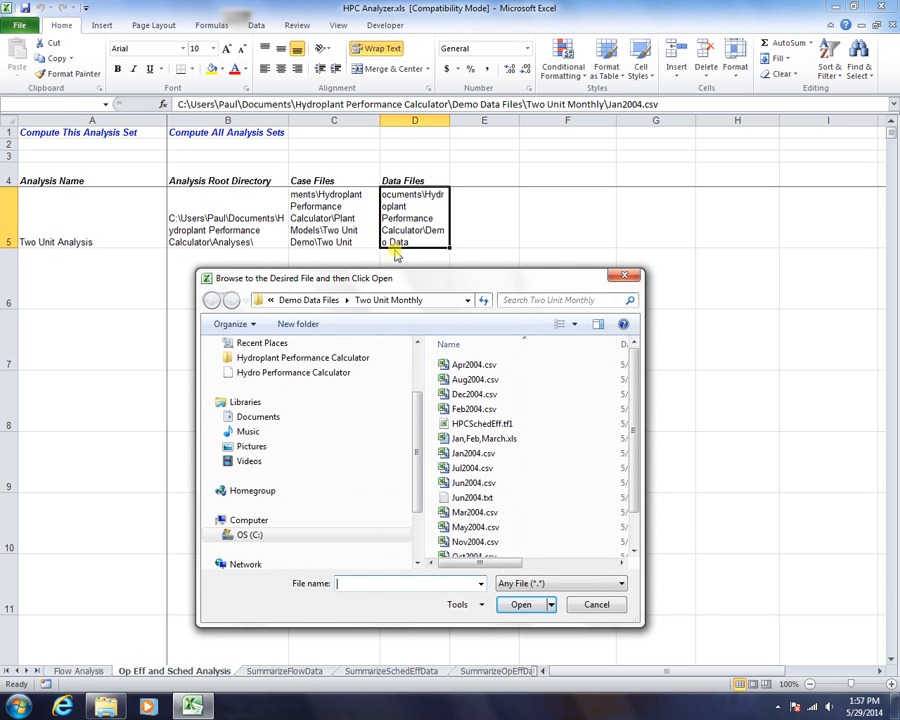
left_click(309, 300)
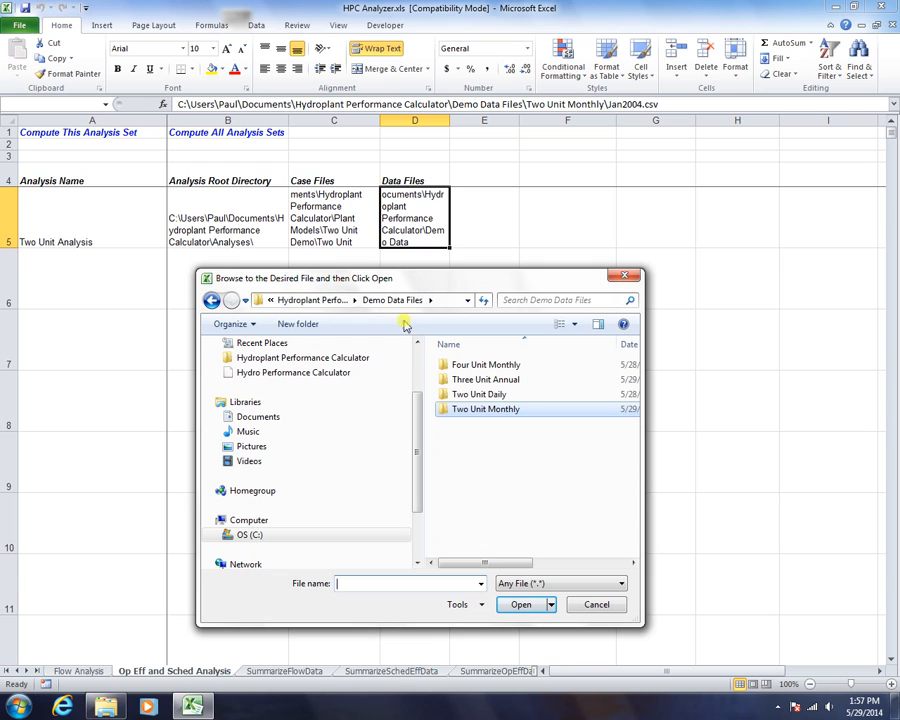
double_click(478, 409)
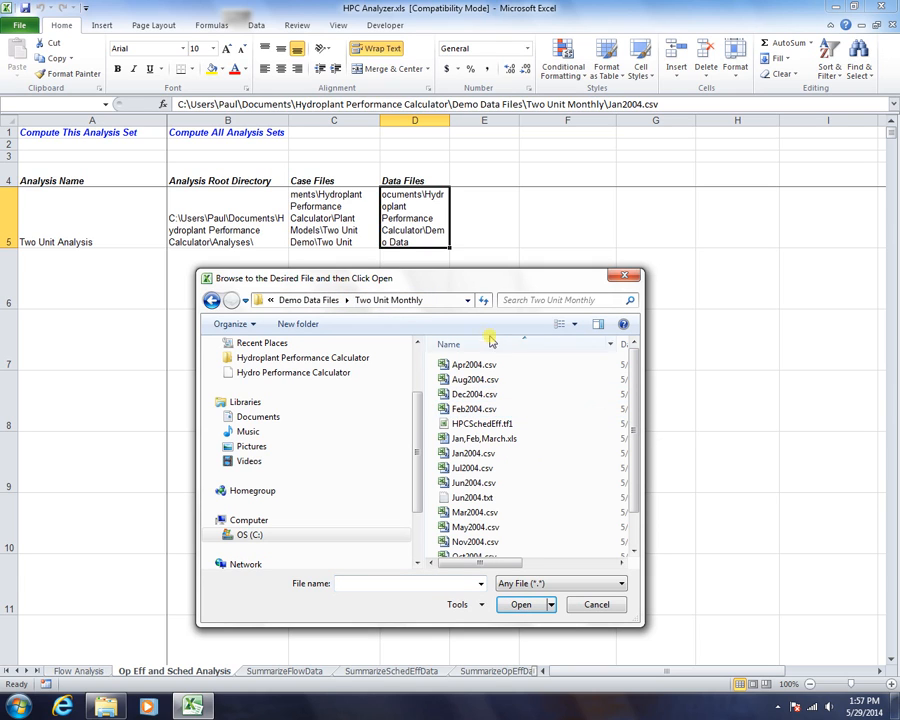
double_click(463, 455)
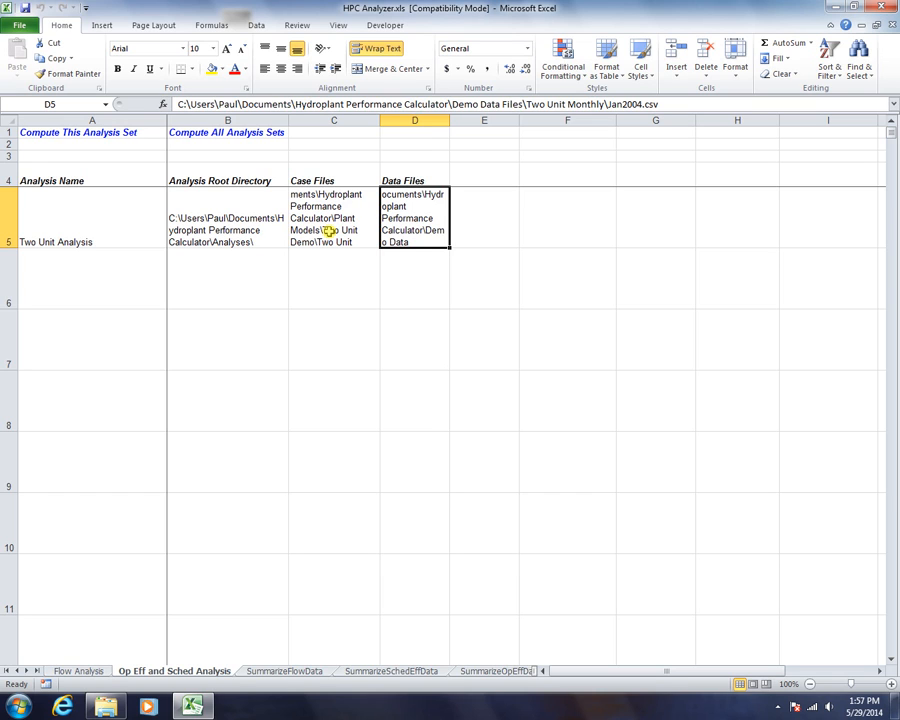
- Run the Compute This Analysis Set link in A1 for the Two Unit Analysis row
left_click(395, 181)
left_click(342, 180)
left_click(110, 220)
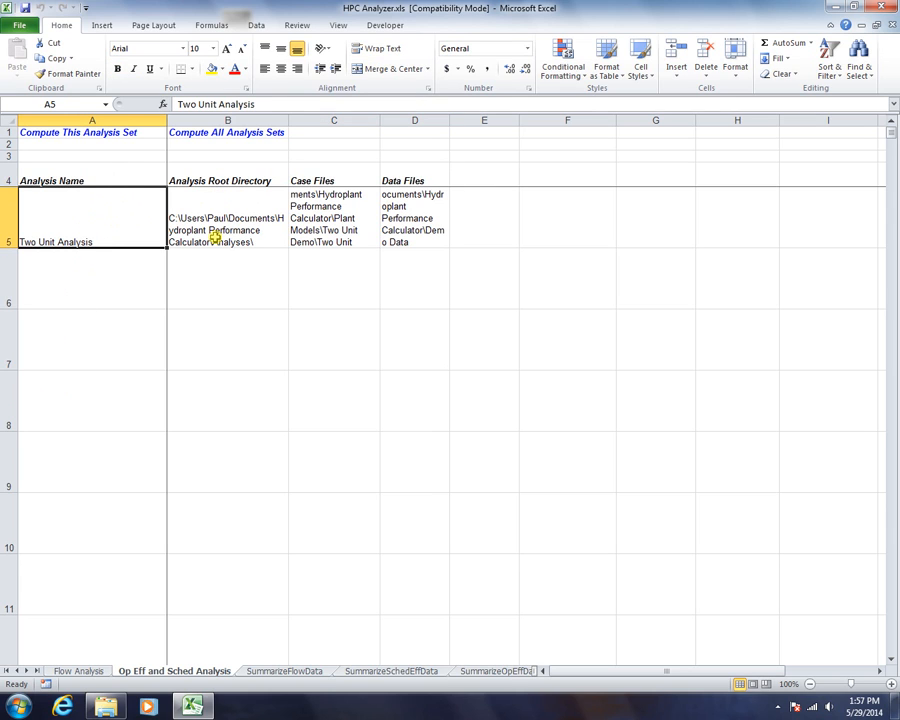
left_click(83, 132)
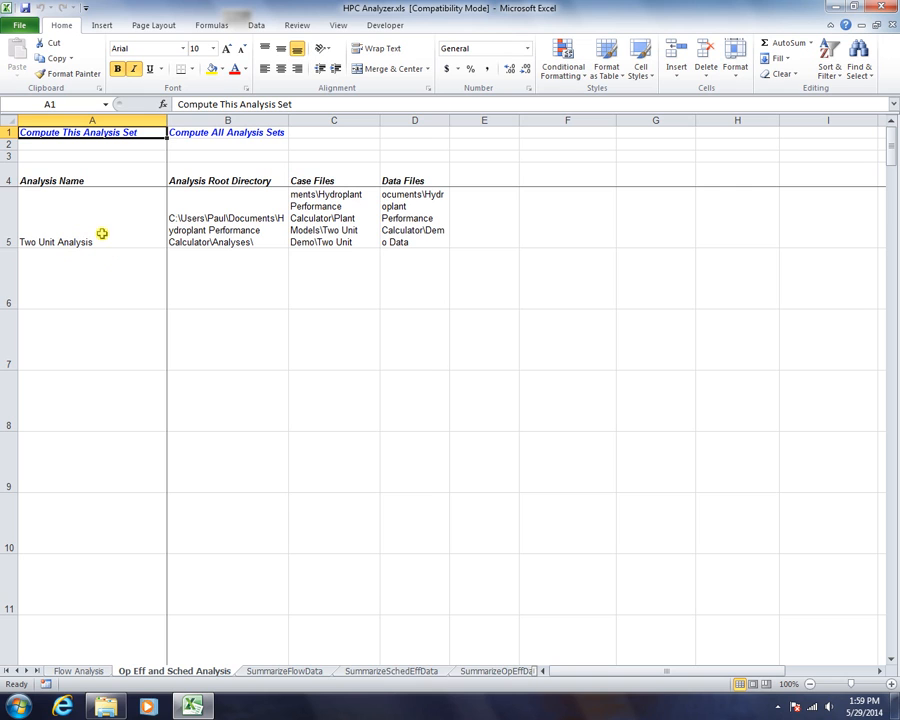
- Open OpEffAnalysis.xls from the Analyses\Two Unit Analysis results folder
left_click(17, 27)
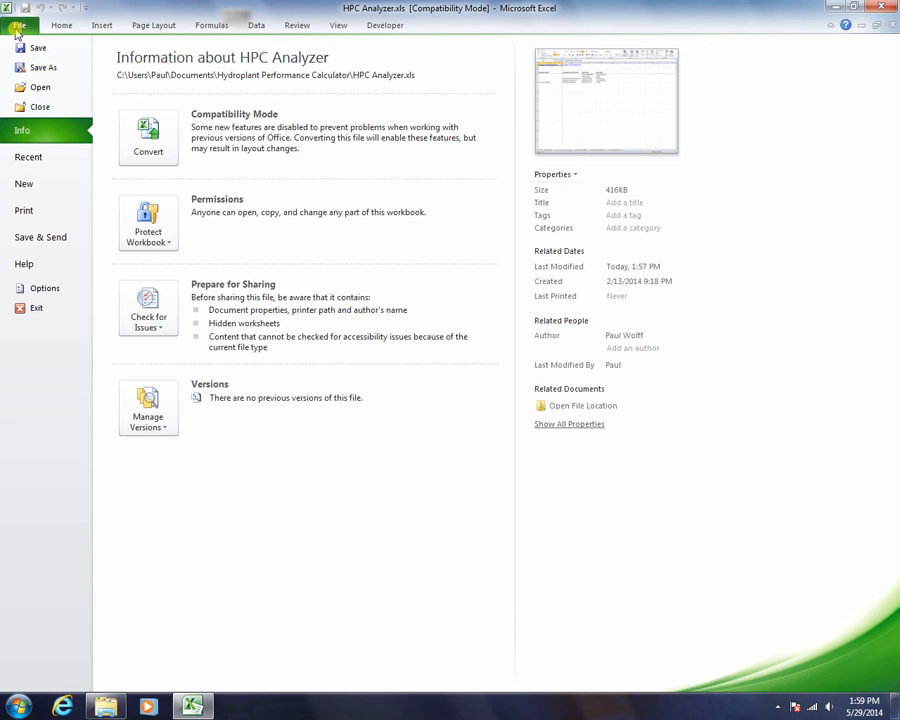
left_click(36, 90)
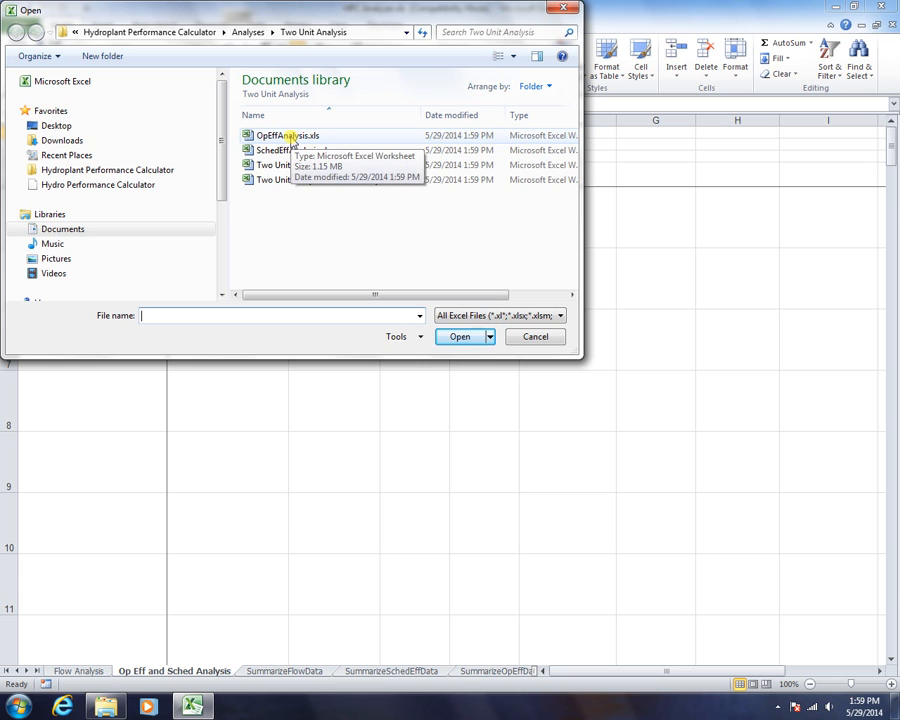
double_click(290, 136)
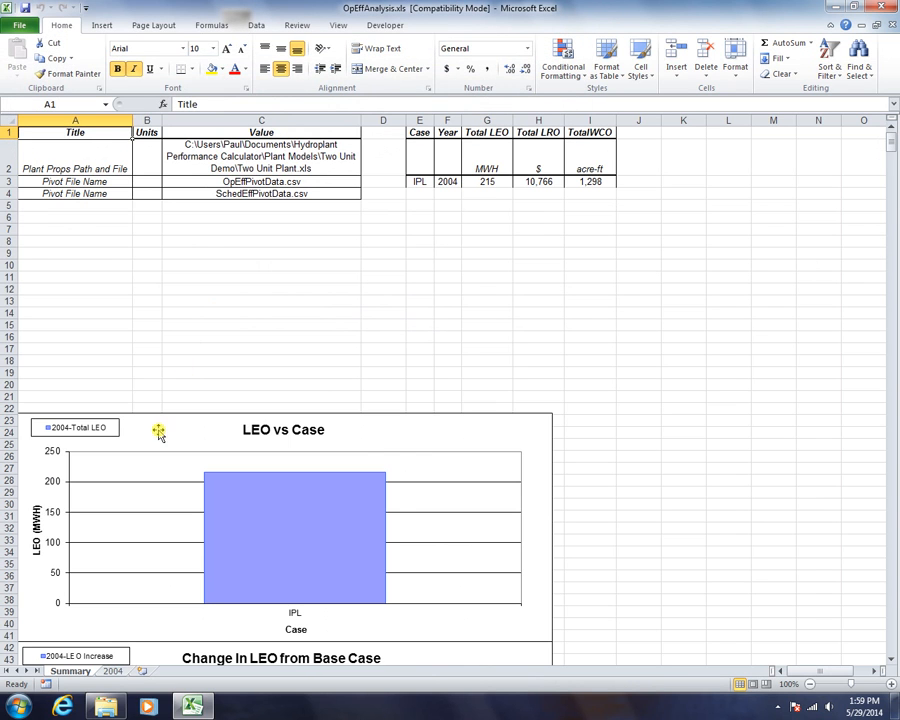
scroll(770, 455, "down", 4)
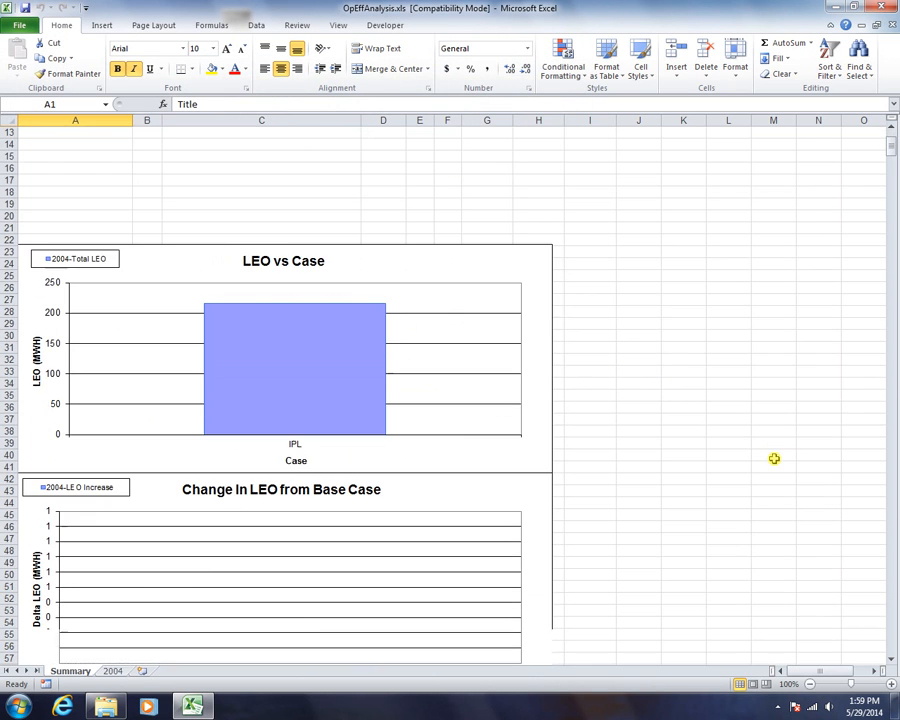
scroll(766, 440, "up", 4)
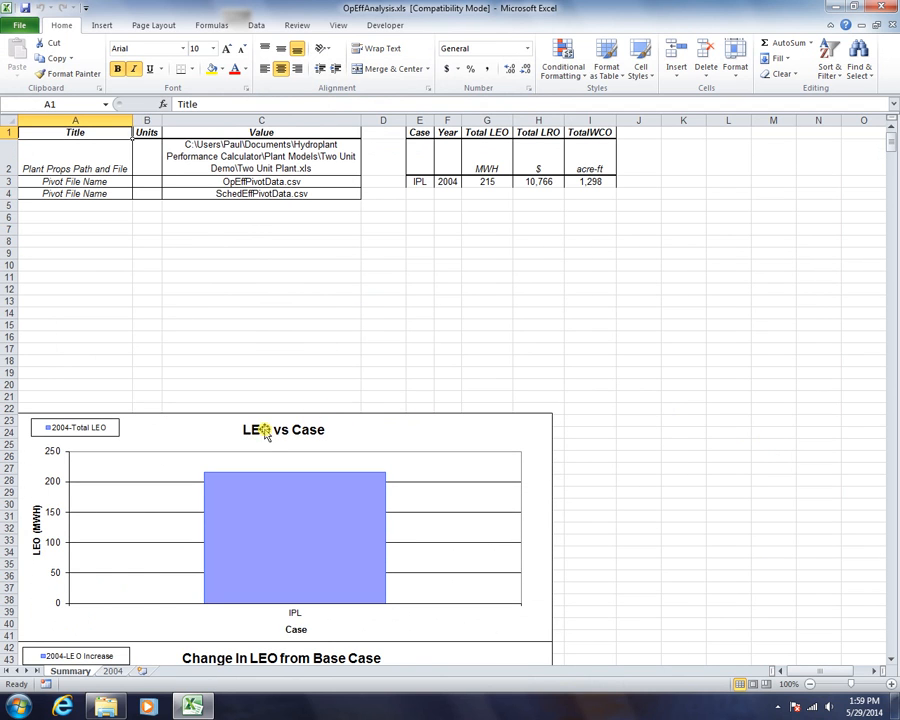
scroll(745, 371, "down", 4)
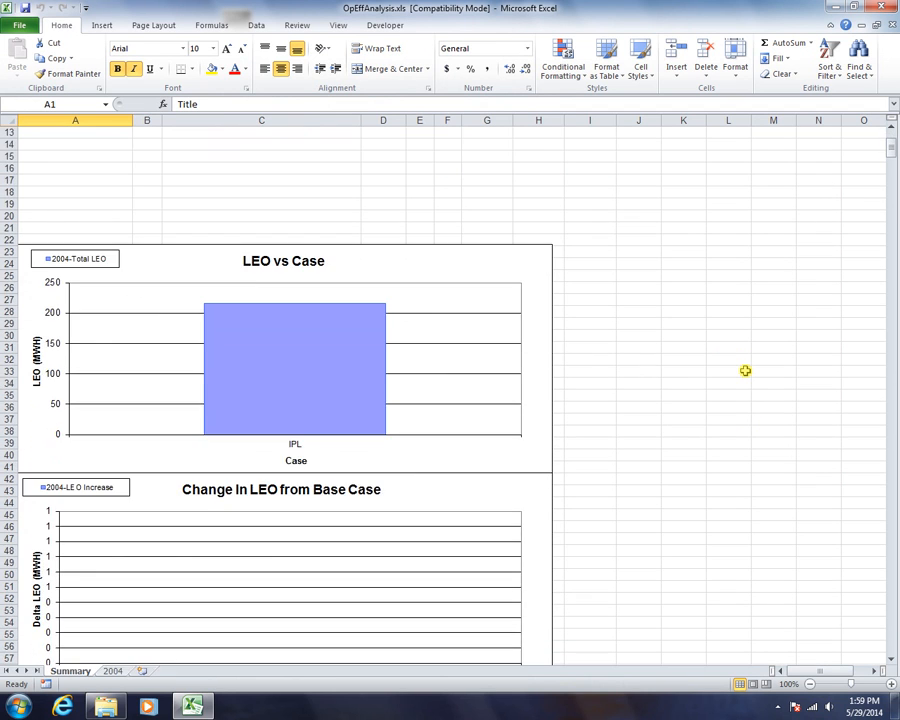
scroll(745, 371, "down", 18)
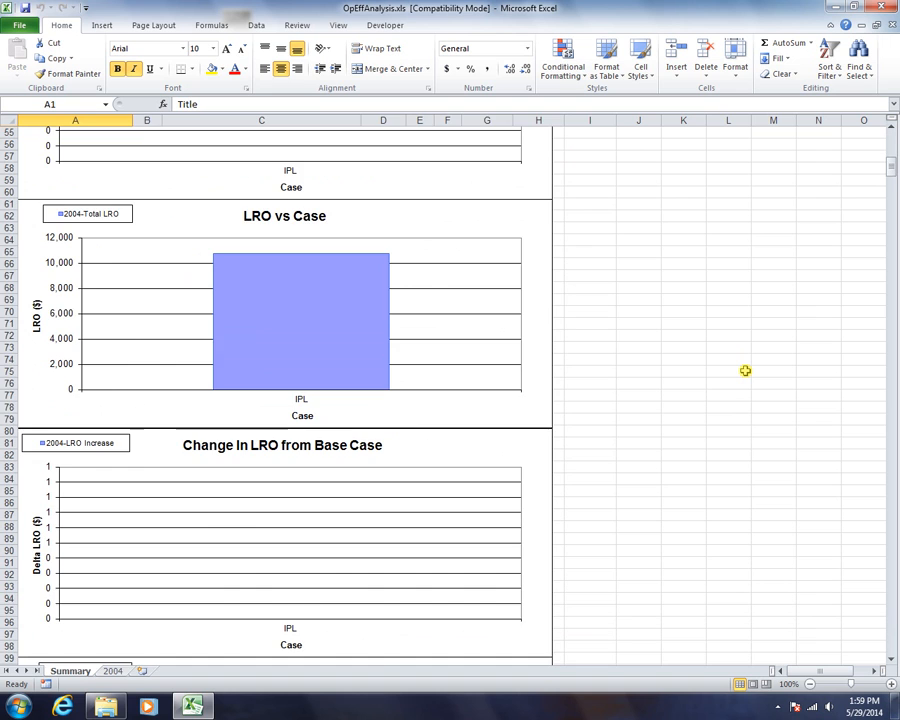
scroll(745, 371, "down", 11)
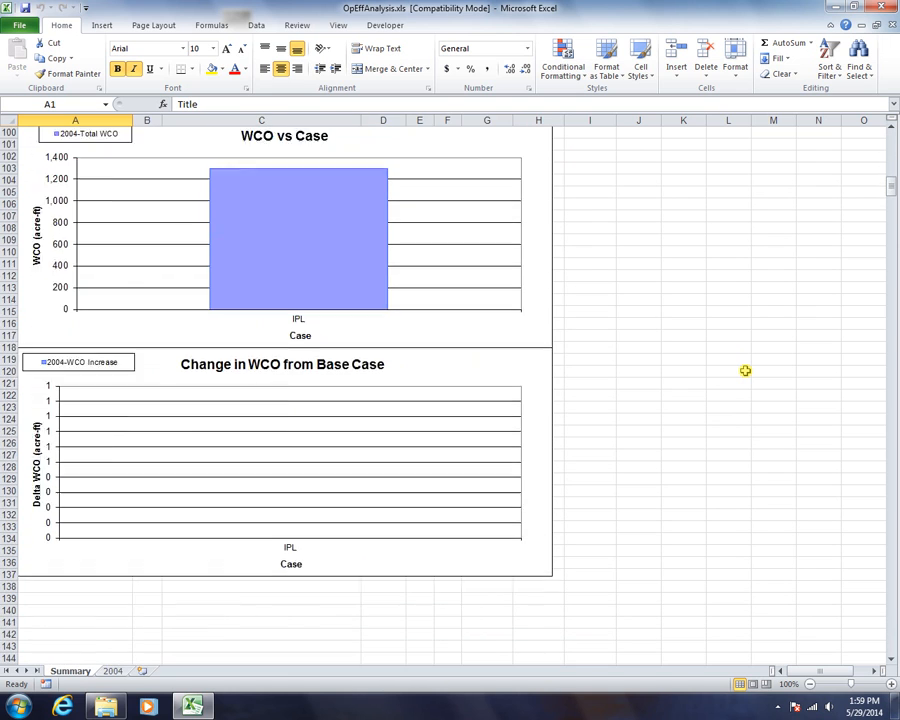
scroll(745, 371, "up", 9)
scroll(745, 371, "up", 15)
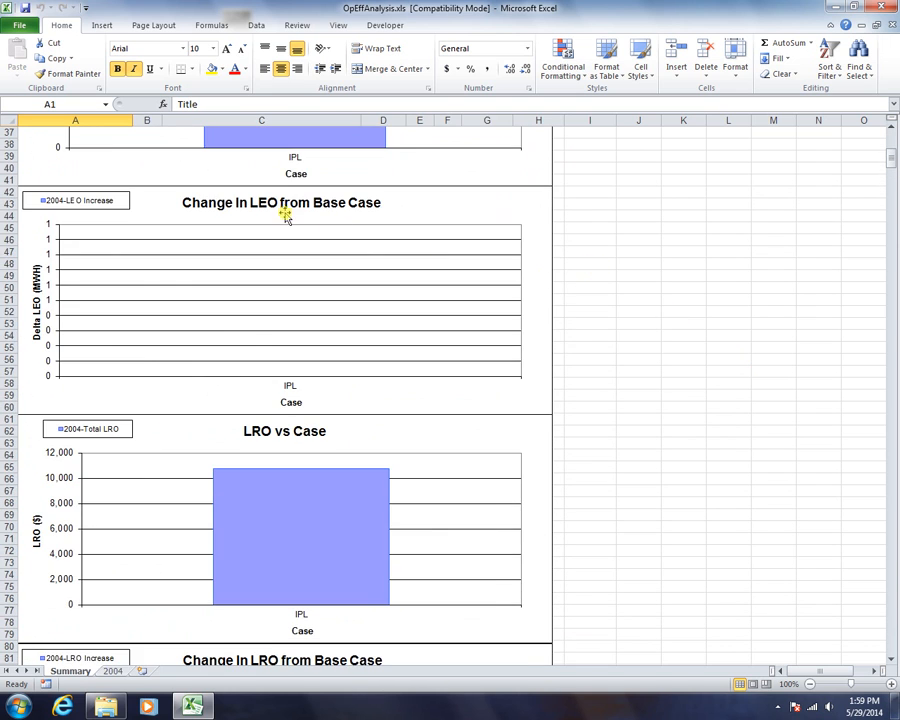
scroll(350, 237, "up", 7)
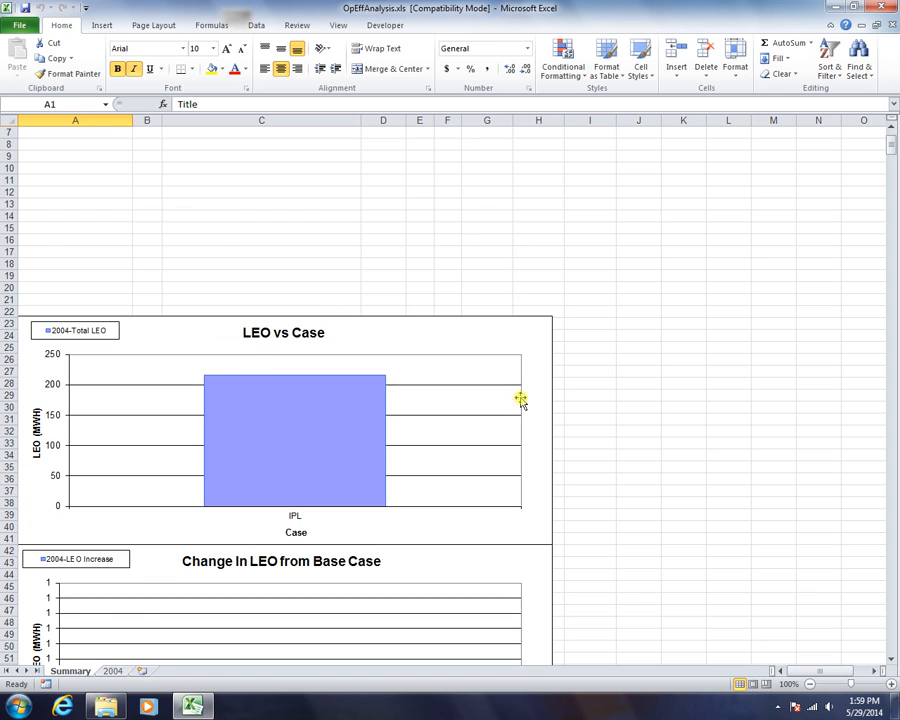
scroll(806, 456, "down", 13)
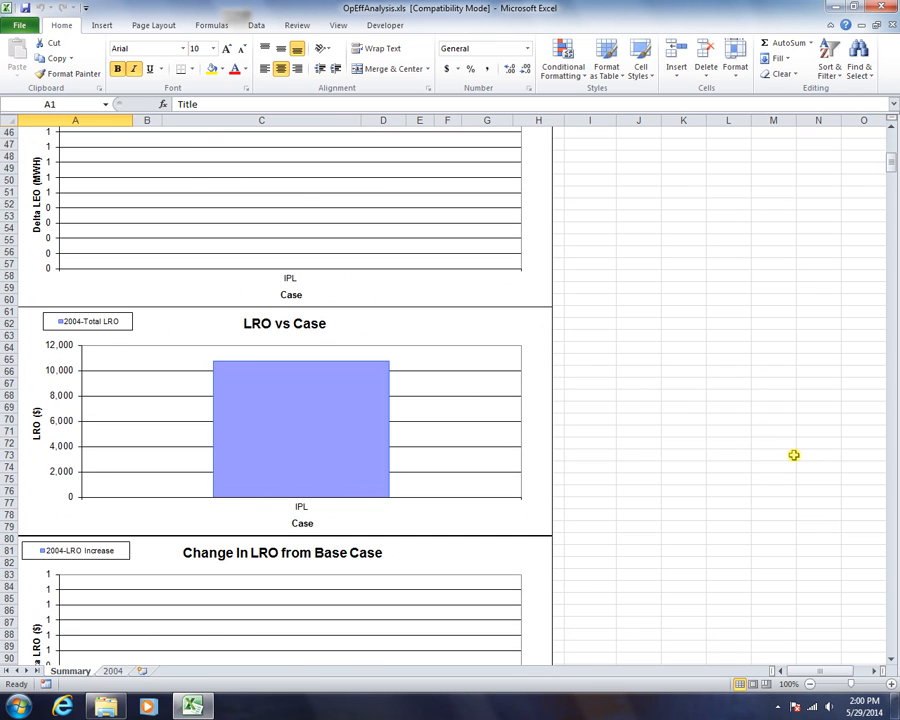
scroll(794, 455, "down", 8)
scroll(794, 455, "down", 5)
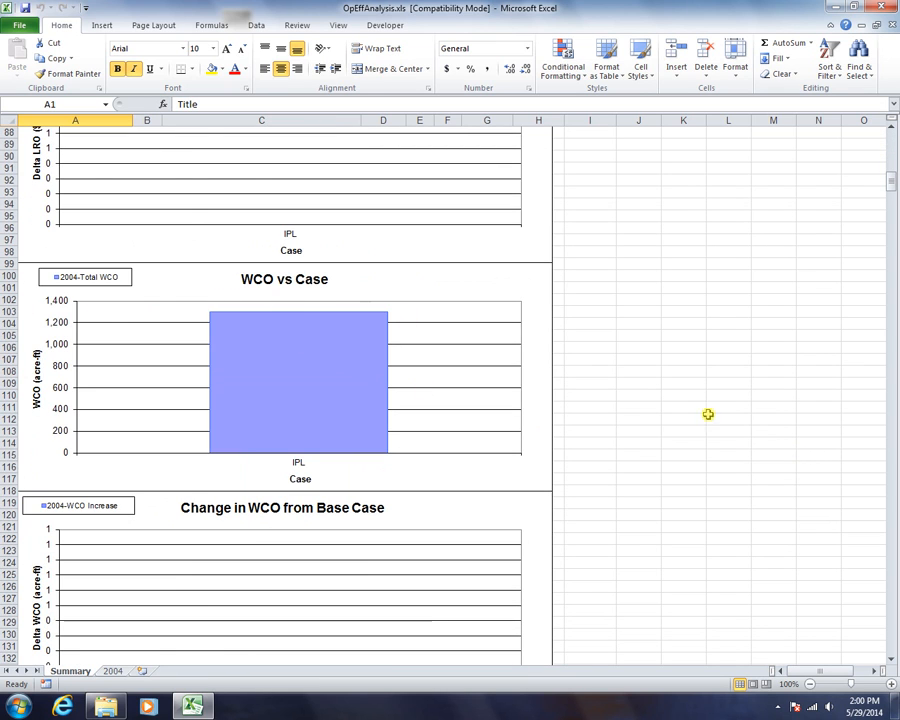
scroll(773, 432, "up", 4)
scroll(773, 432, "up", 20)
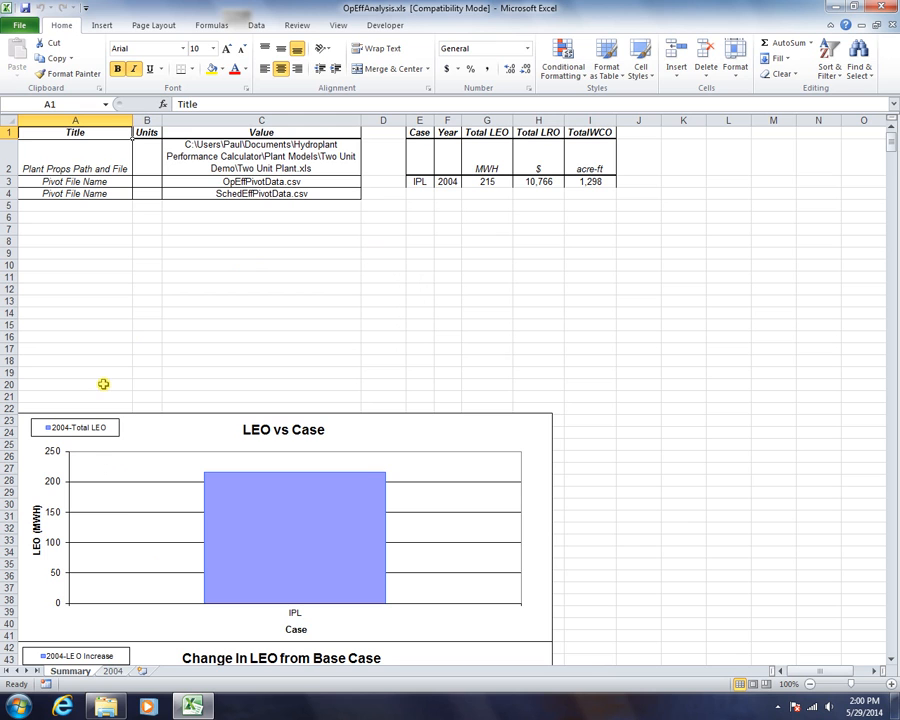
left_click(112, 673)
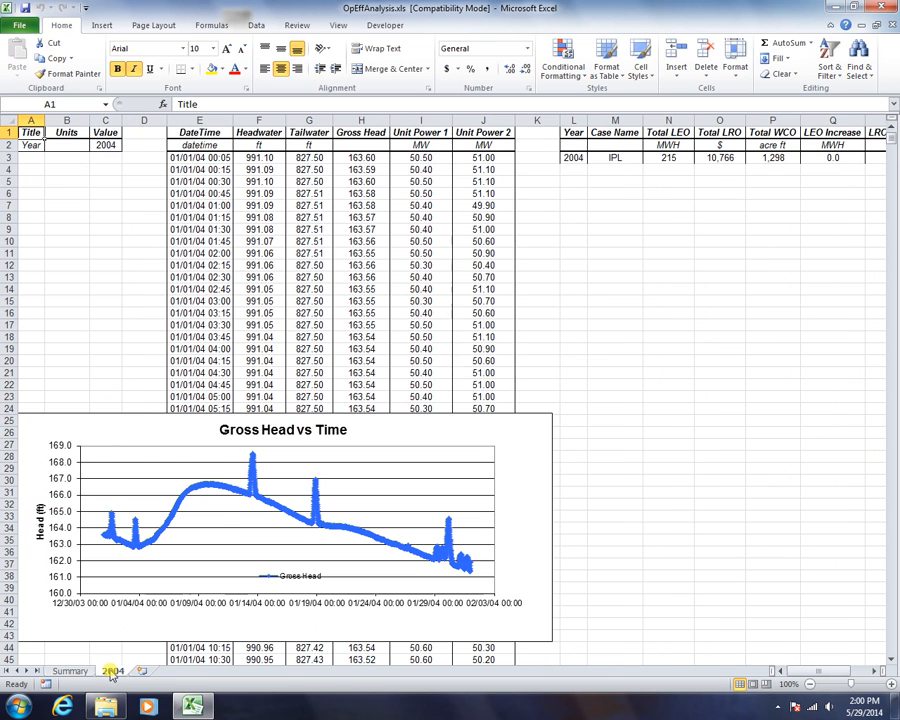
left_click(74, 674)
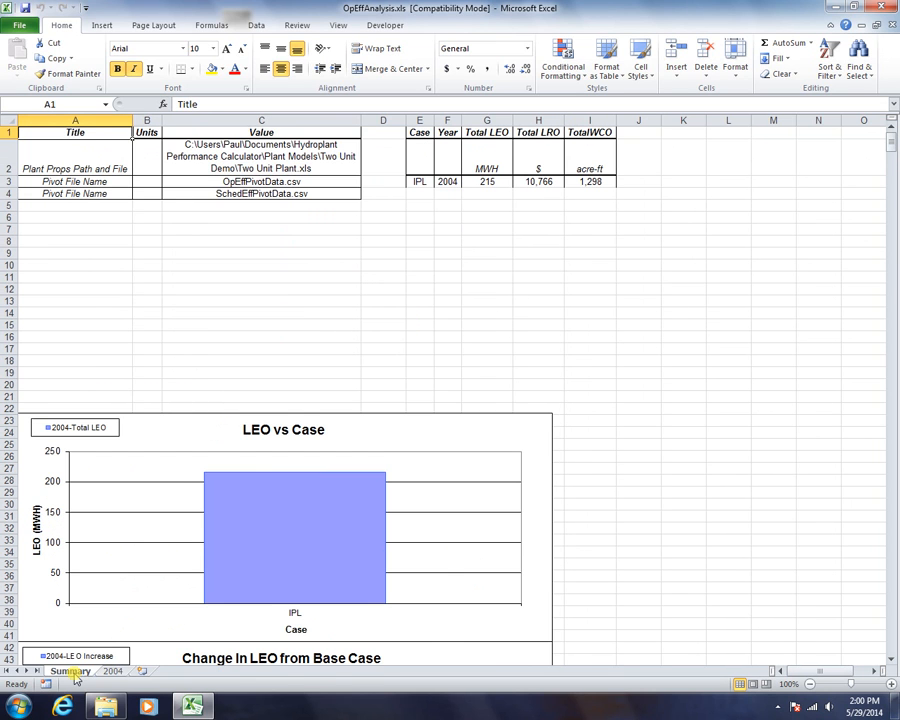
left_click(19, 25)
- Open the Two Unit Analysis-OpEffAnalysis - IPL-2004 workbook and review its Unit 1, Unit 2 and IPL-2004 sheets
key("Escape")
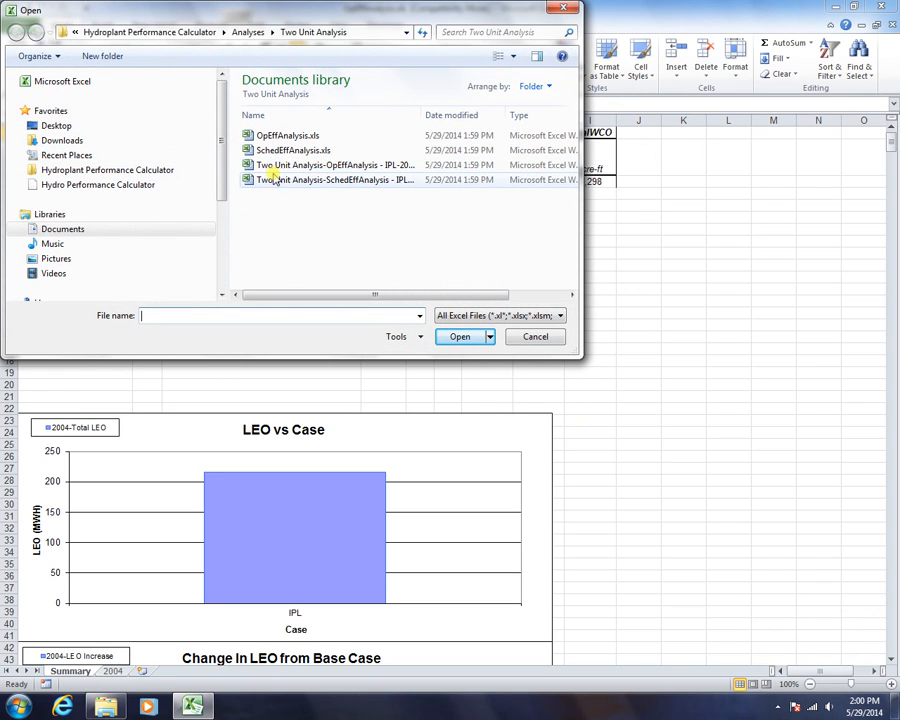
double_click(352, 166)
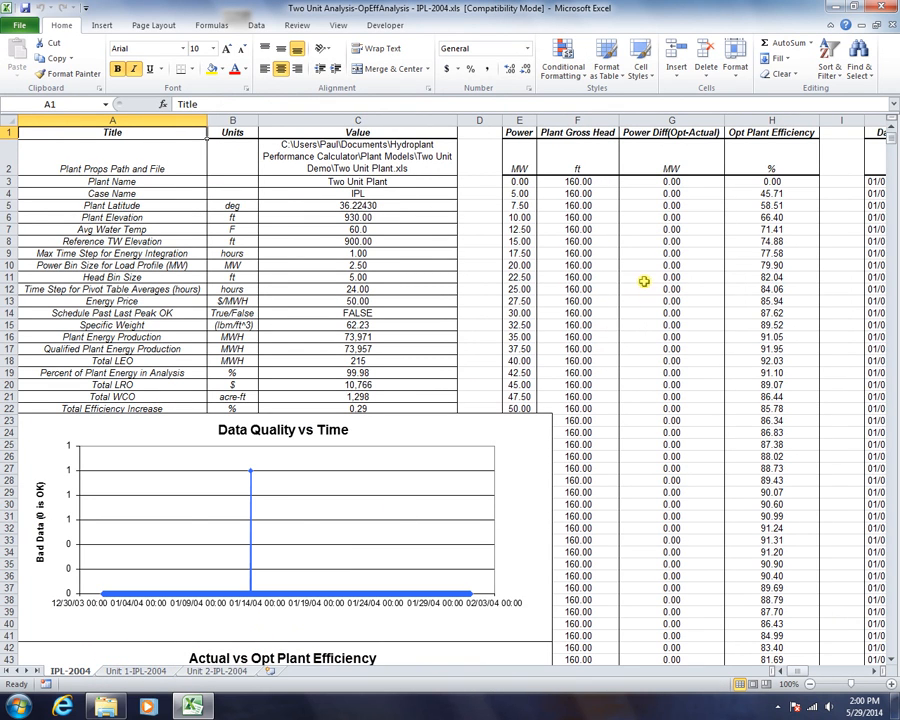
left_click(145, 672)
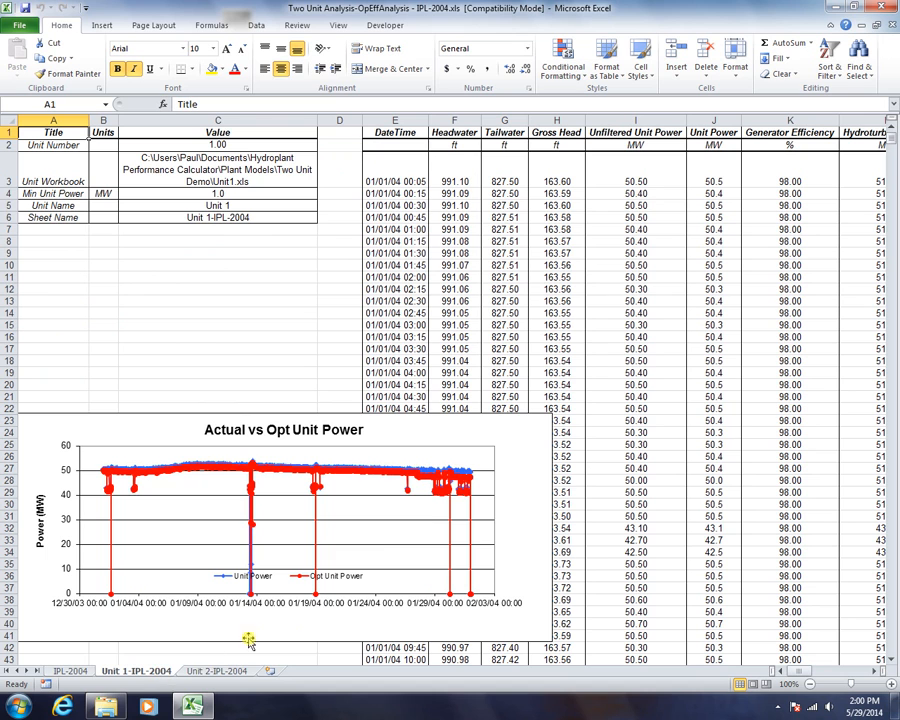
left_click(198, 674)
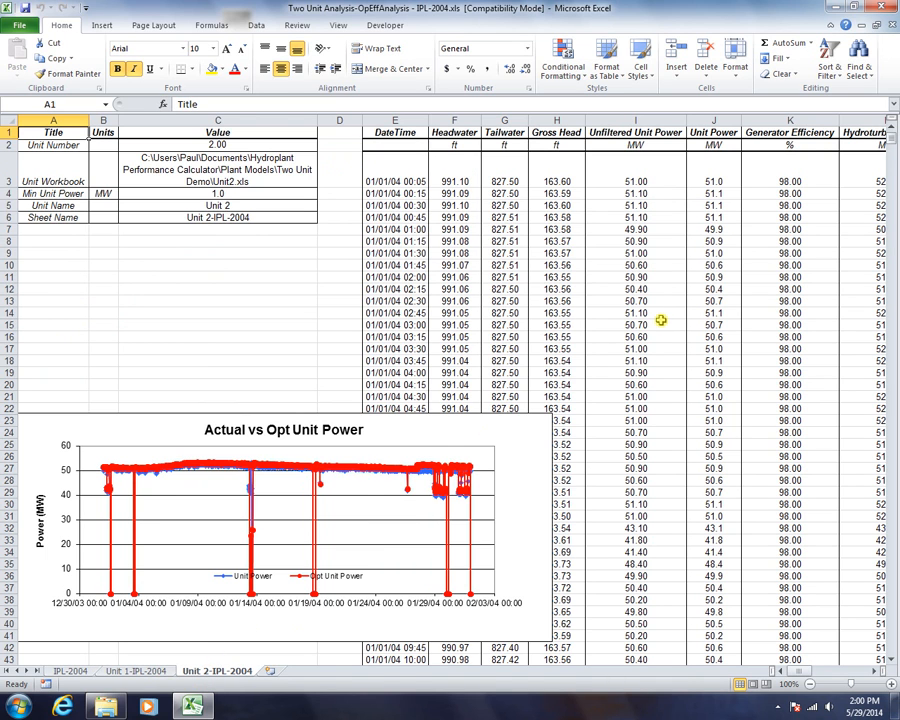
scroll(661, 320, "down", 1)
scroll(661, 320, "down", 4)
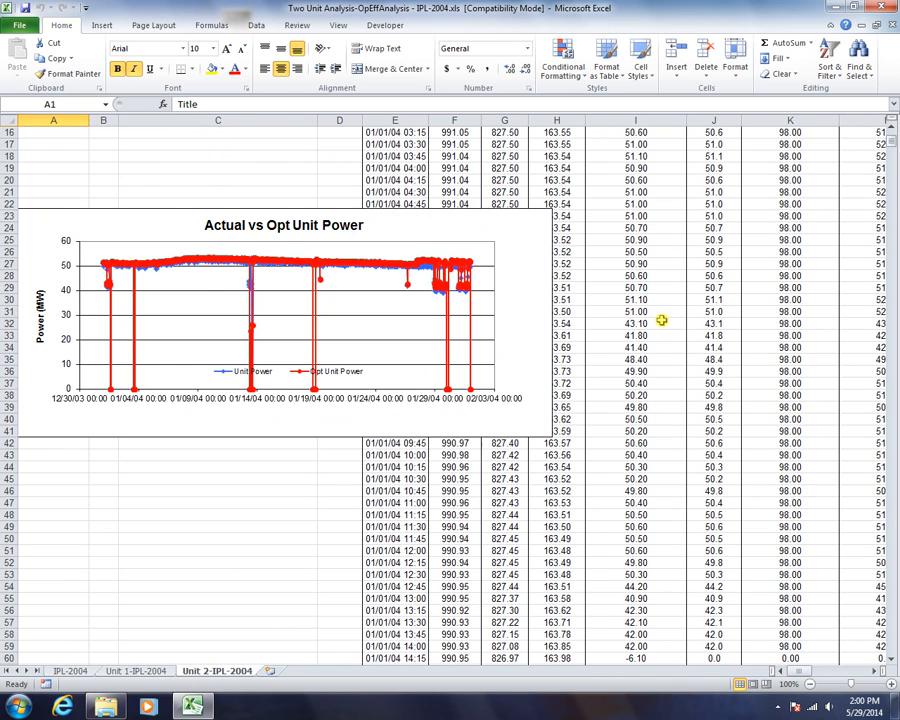
left_click(72, 672)
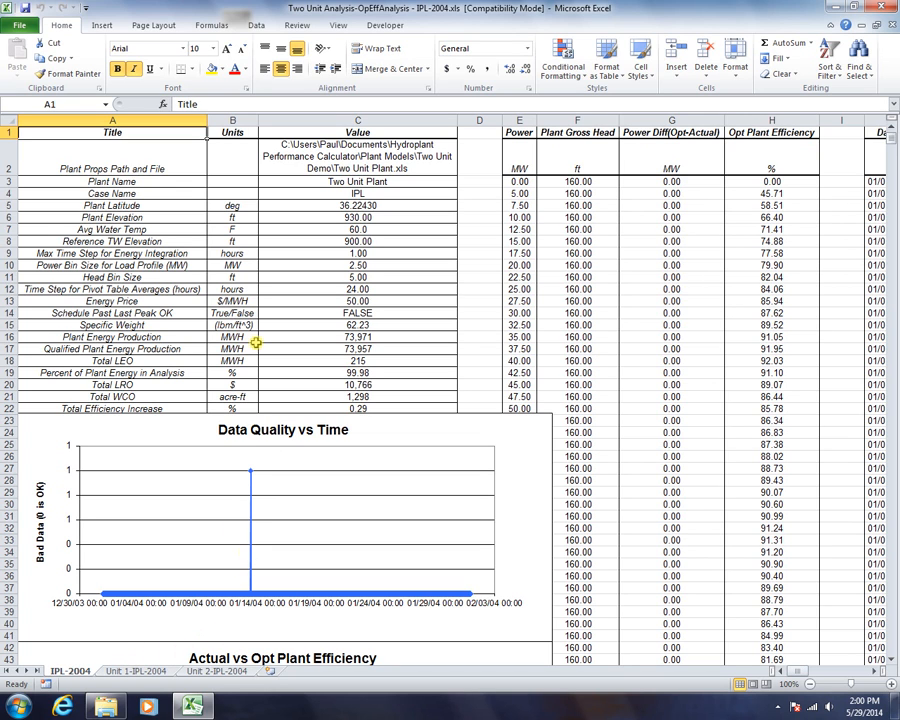
left_click(19, 28)
- Open SchedEffAnalysis.xls, then close the SchedEffAnalysis, IPL-2004 and OpEffAnalysis workbooks
left_click(36, 87)
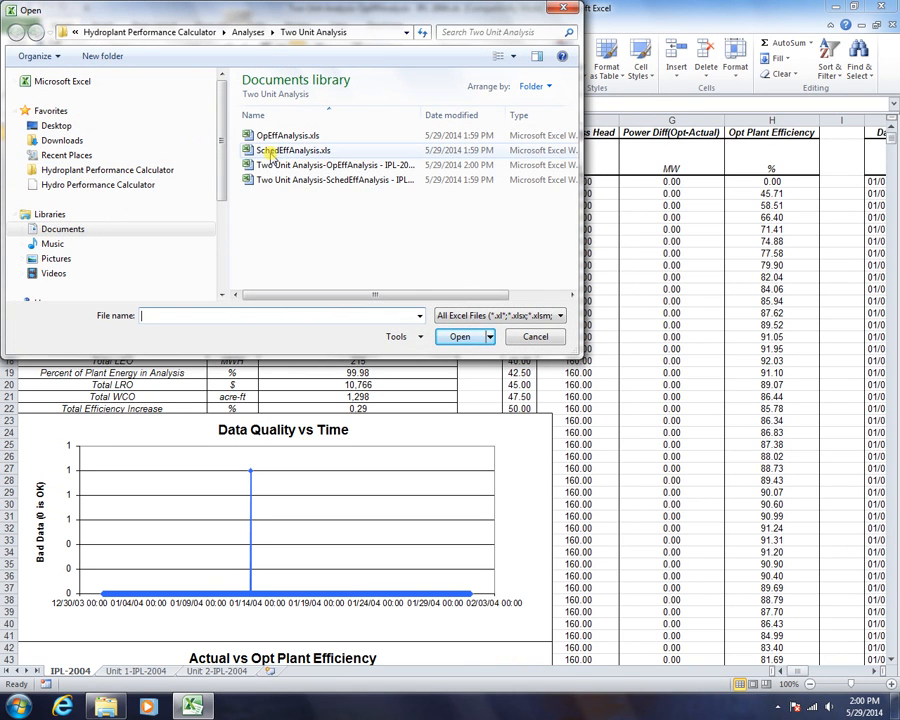
double_click(268, 152)
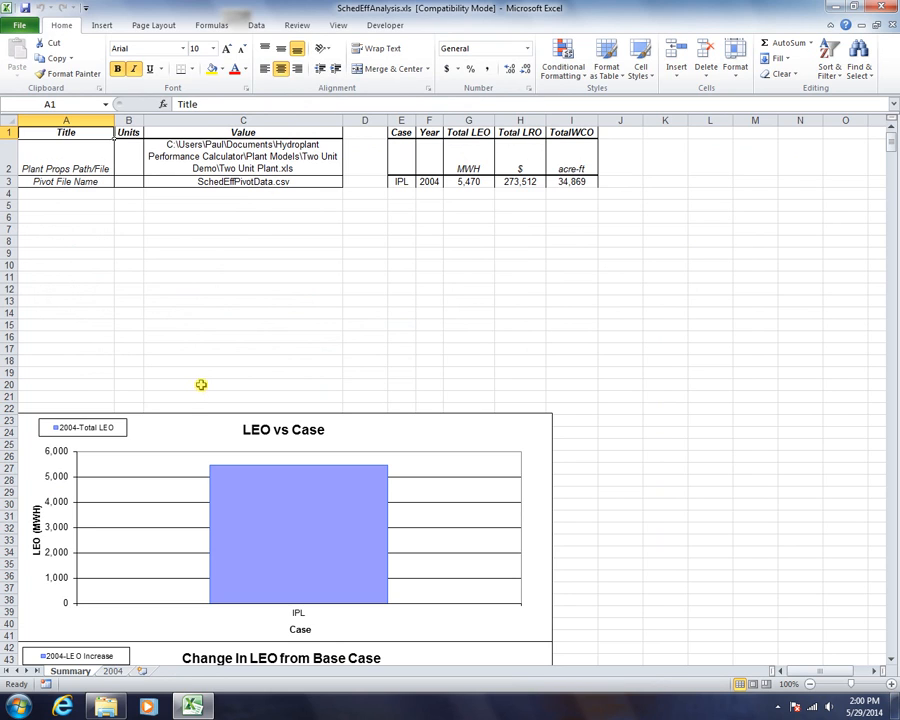
left_click(892, 24)
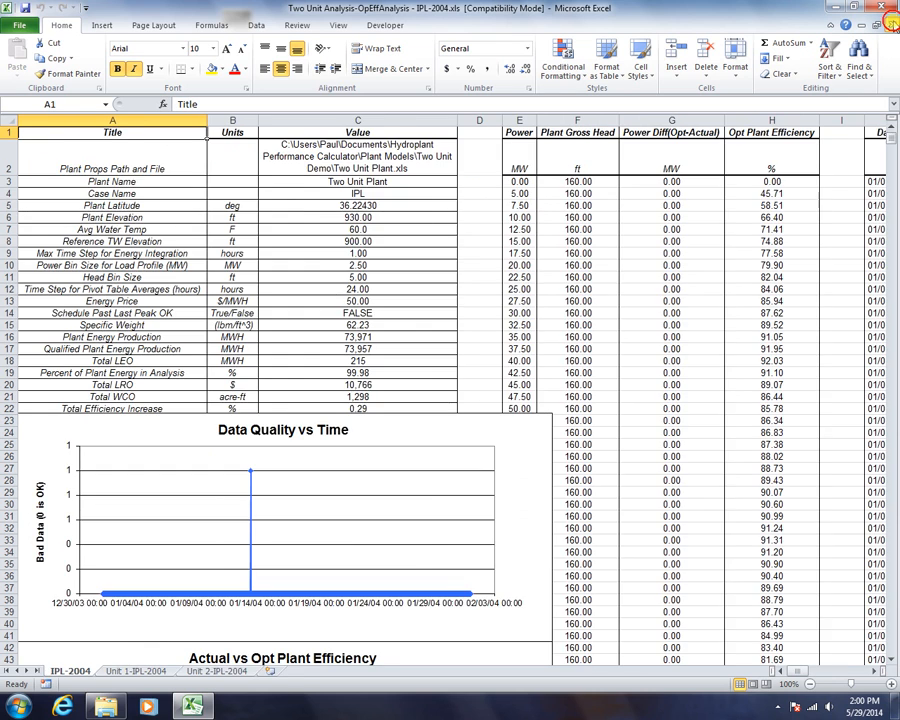
left_click(892, 24)
left_click(892, 24)
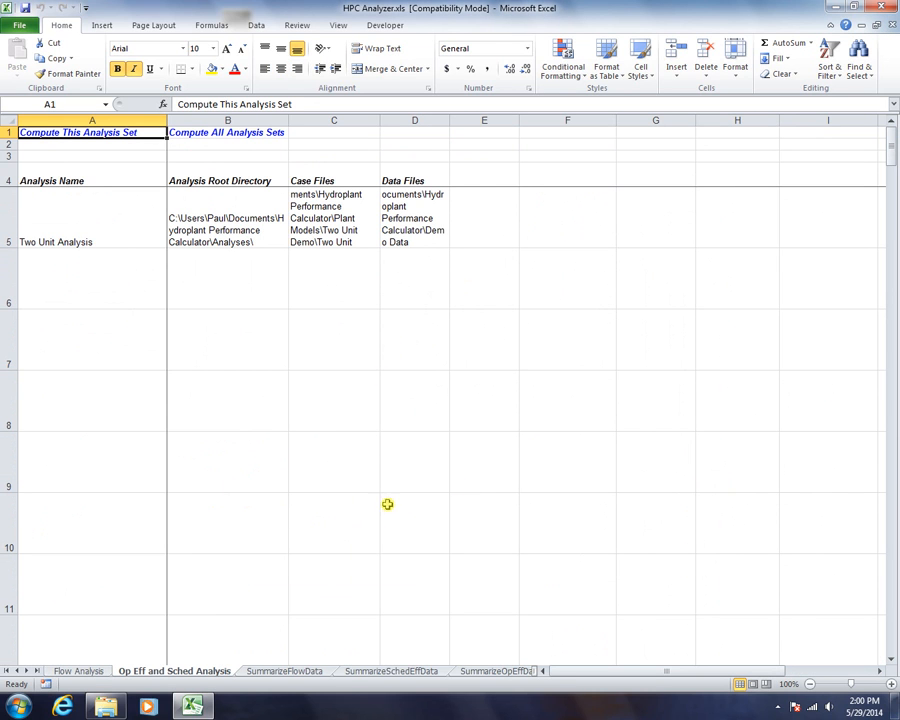
- Copy the Two Unit Analysis row 5 and paste it into row 5 of Flow Analysis
left_click(78, 226)
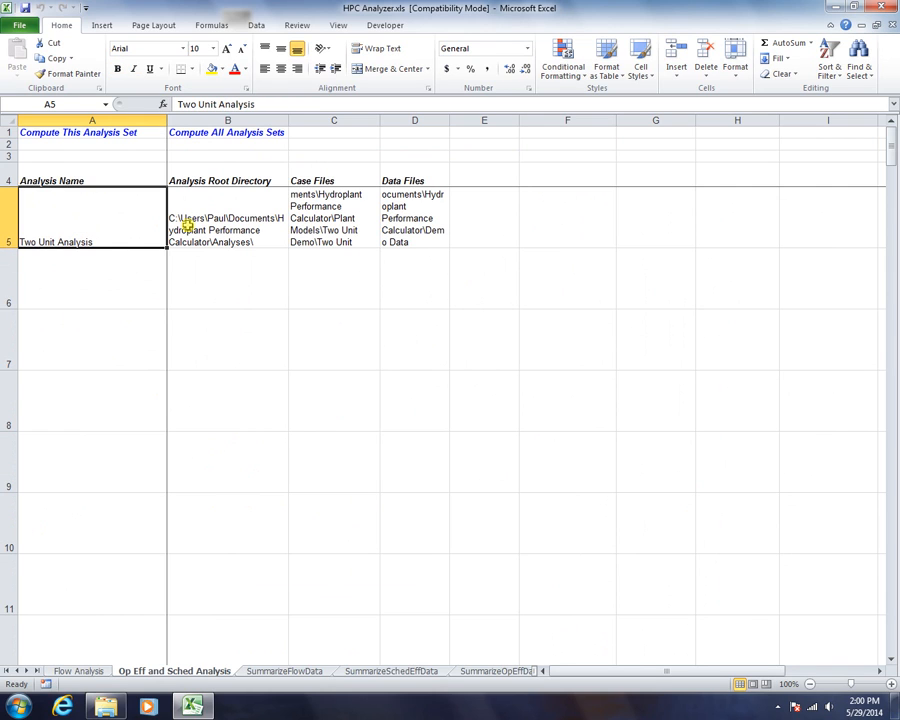
left_click(7, 231)
right_click(7, 231)
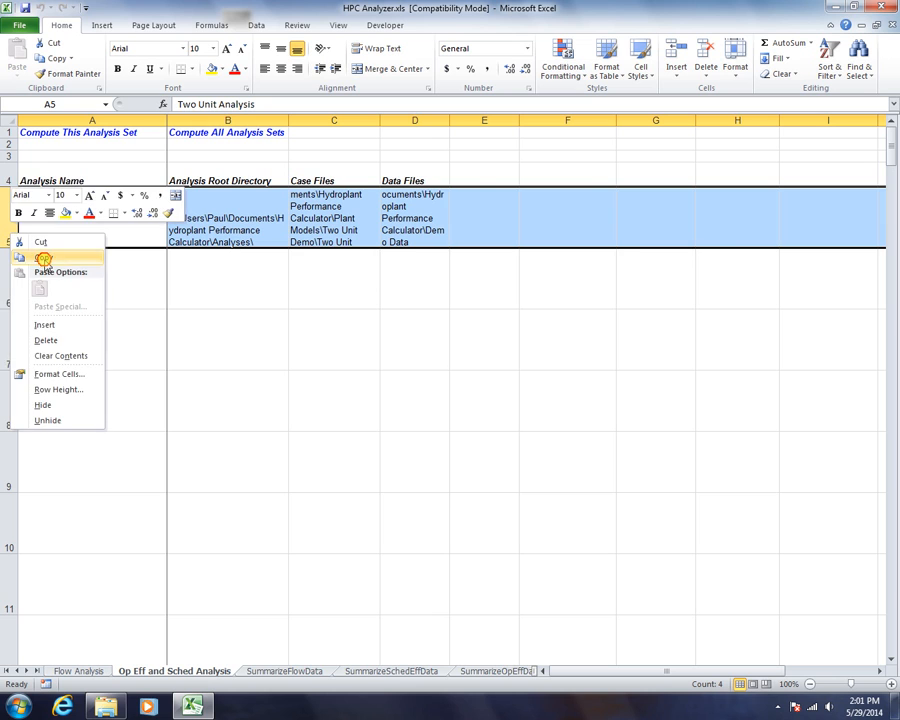
left_click(38, 256)
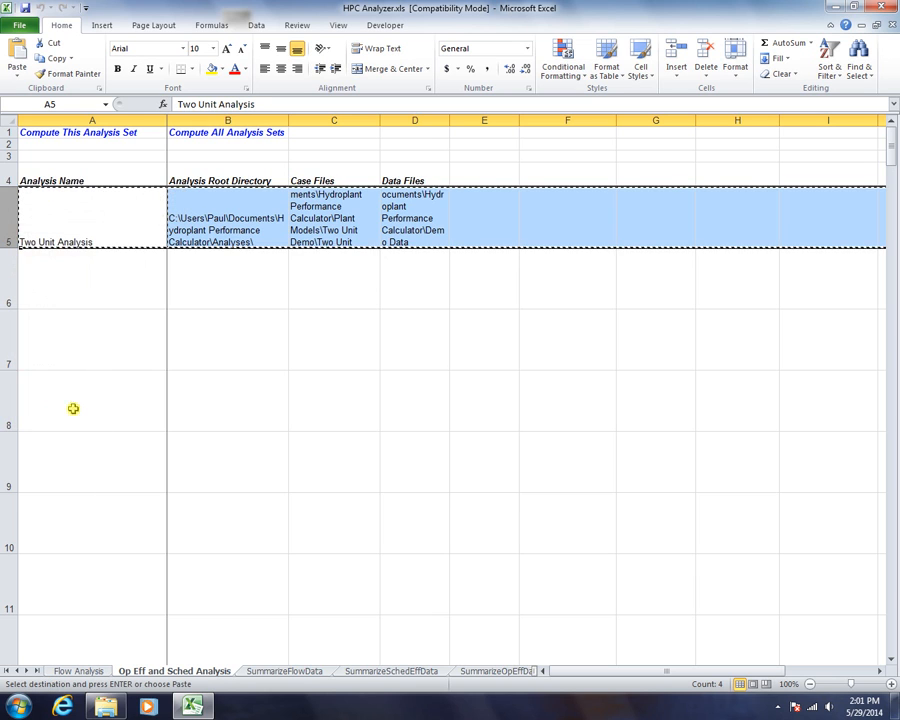
left_click(66, 668)
right_click(67, 215)
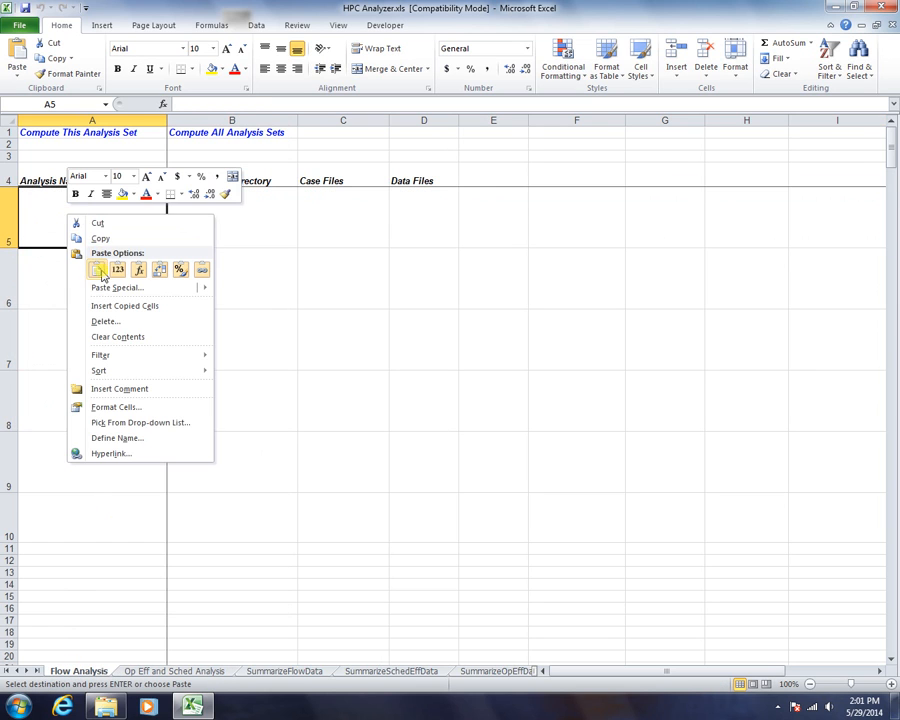
left_click(96, 269)
left_click(111, 233)
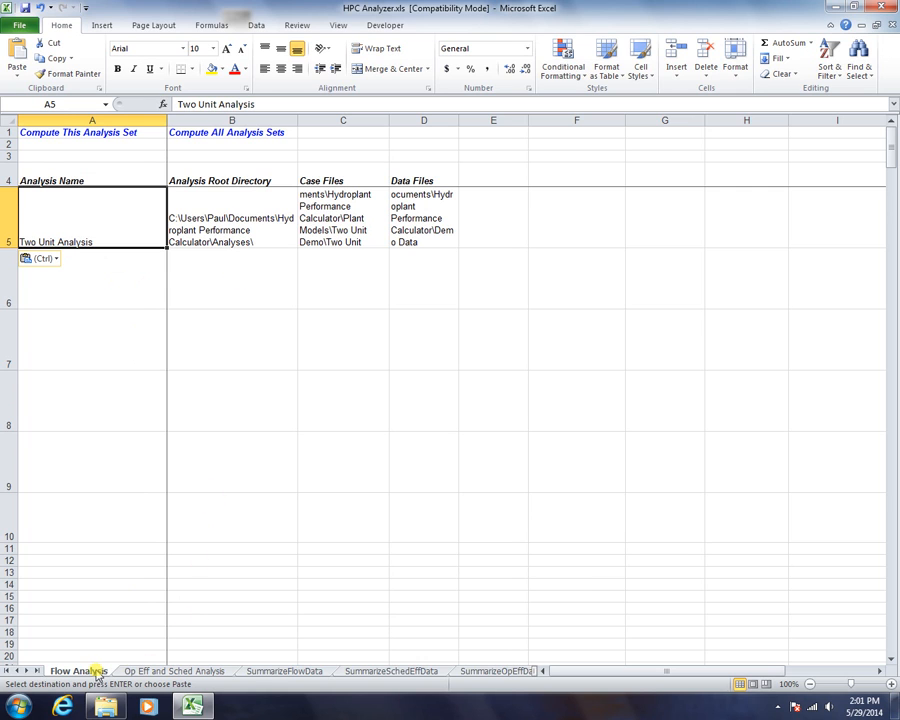
- Look through the summary sheets, return to Op Eff and Sched Analysis, and cancel the pending copy
left_click(145, 675)
left_click(264, 670)
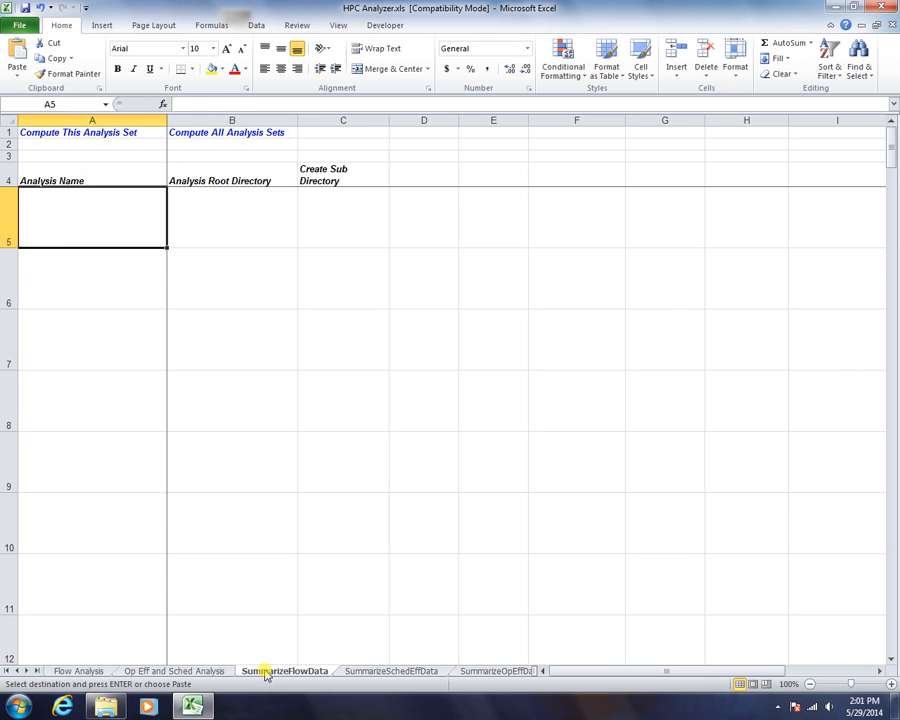
left_click(351, 675)
left_click(286, 672)
left_click(197, 676)
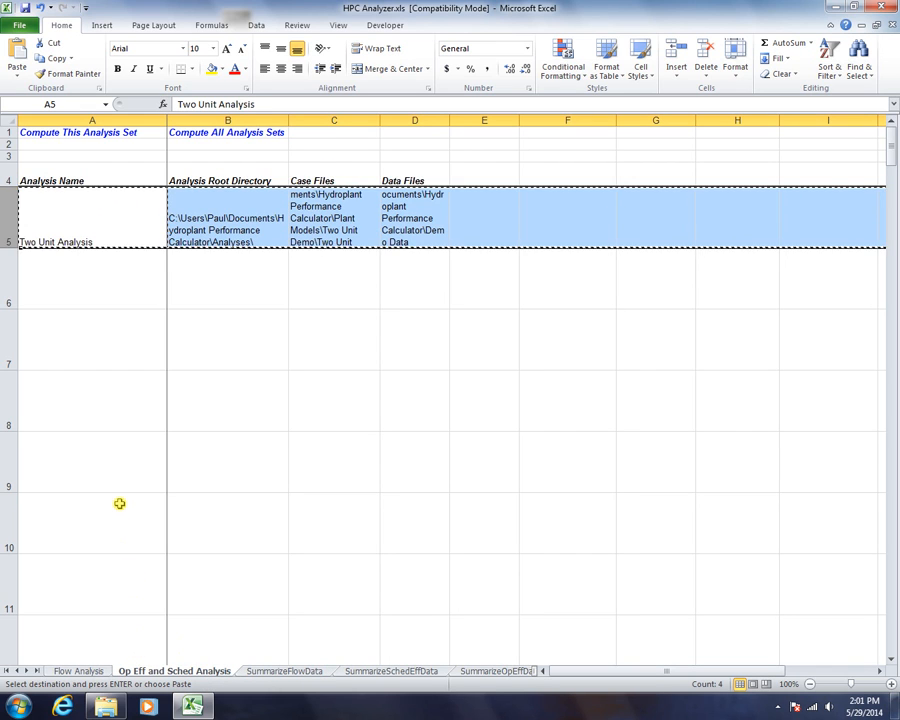
key("Escape")
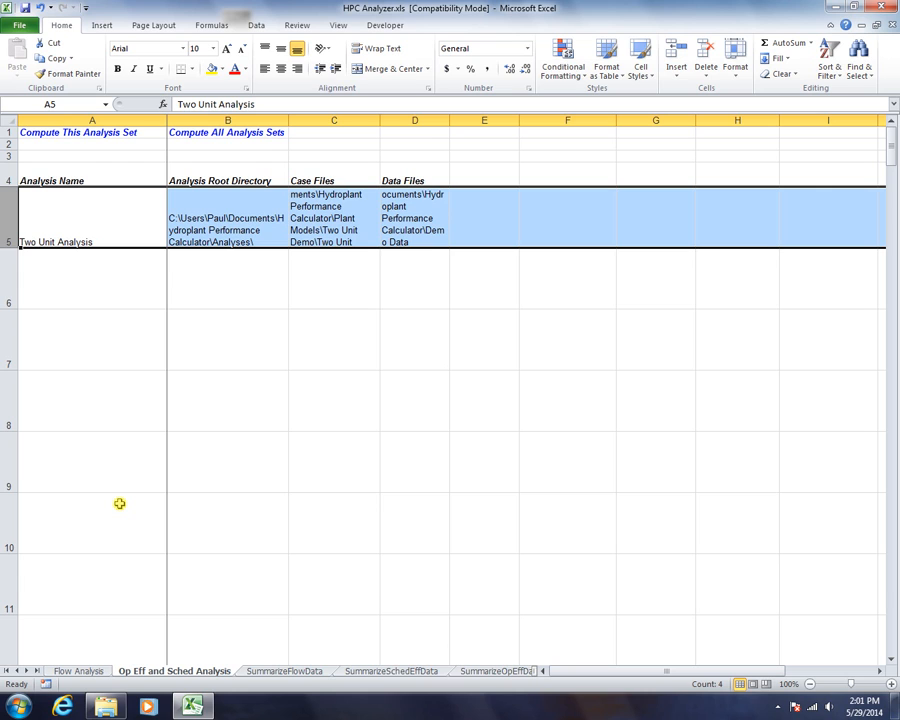
- Replace the case file path in C5 with TwoUnitCases
left_click(150, 294)
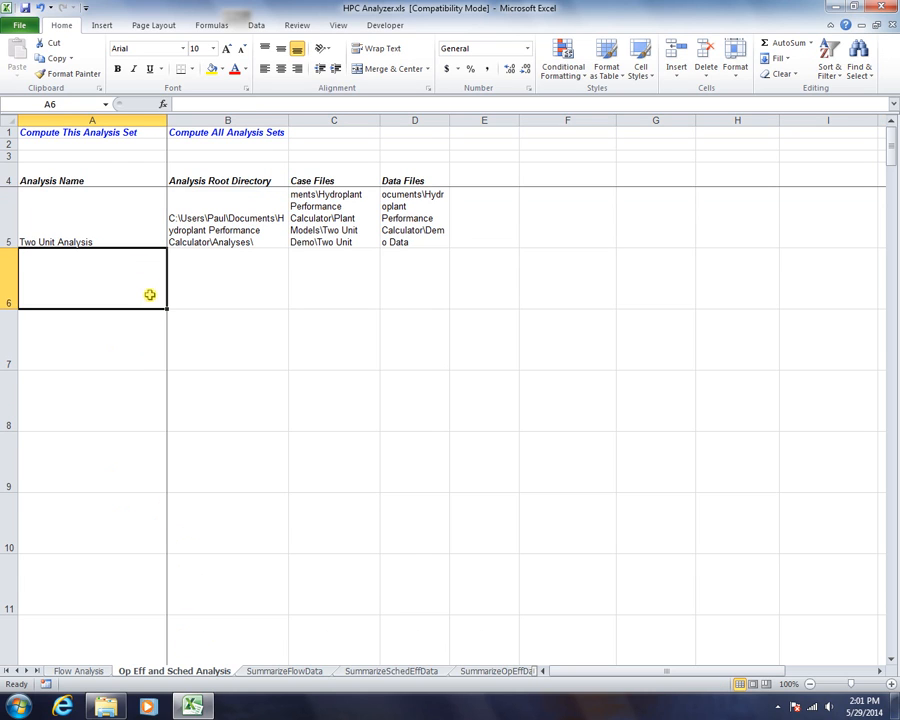
left_click(221, 257)
left_click(241, 217)
left_click(331, 193)
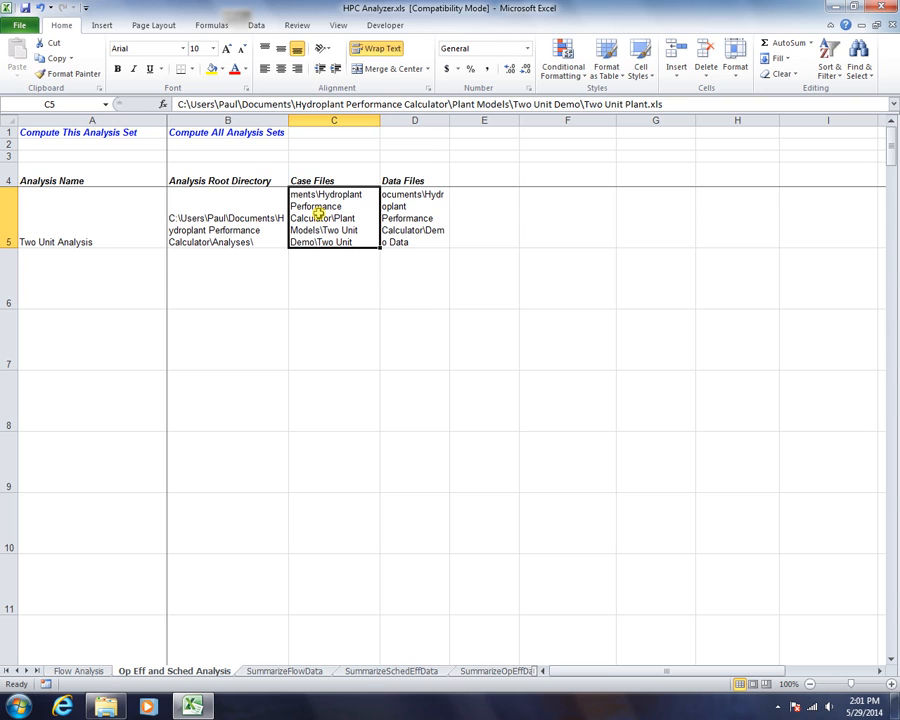
key("Delete")
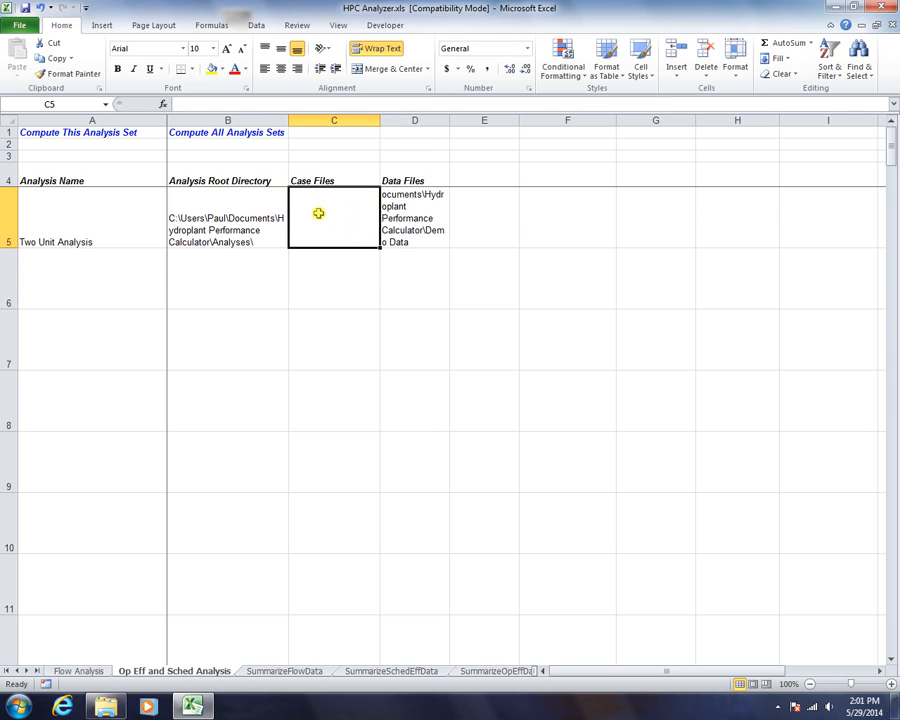
type("TwoUnit")
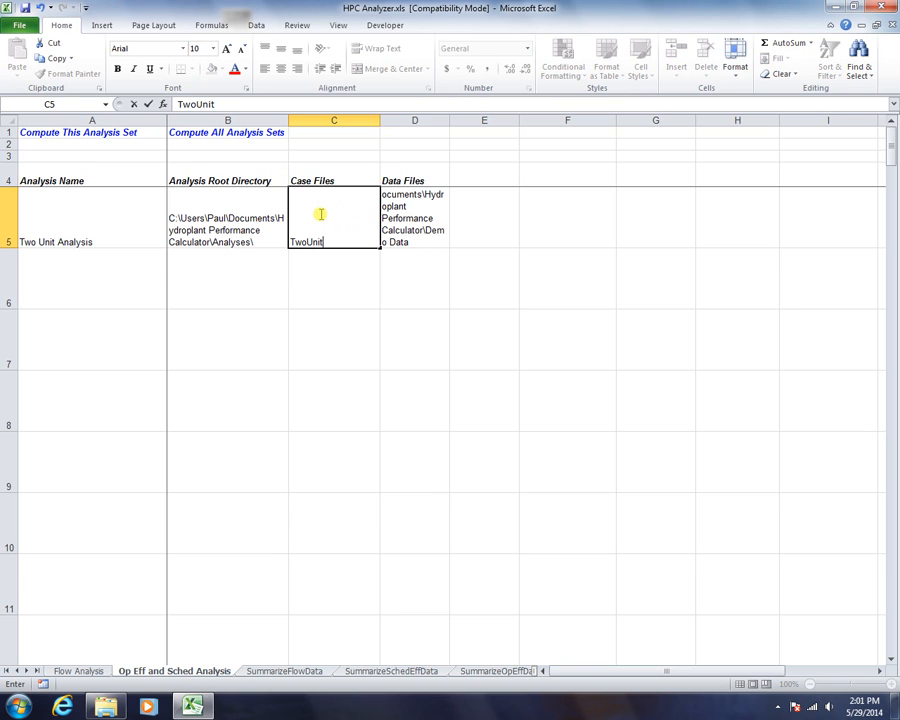
type("Cases")
key("Return")
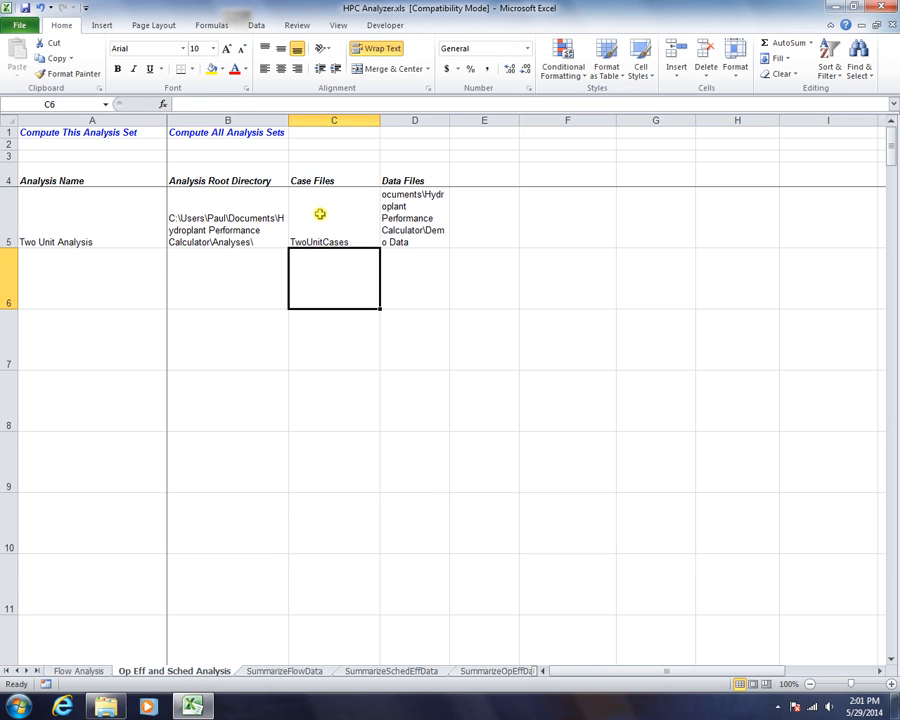
- Enter TwoUnitData as the data file in D5
left_click(418, 220)
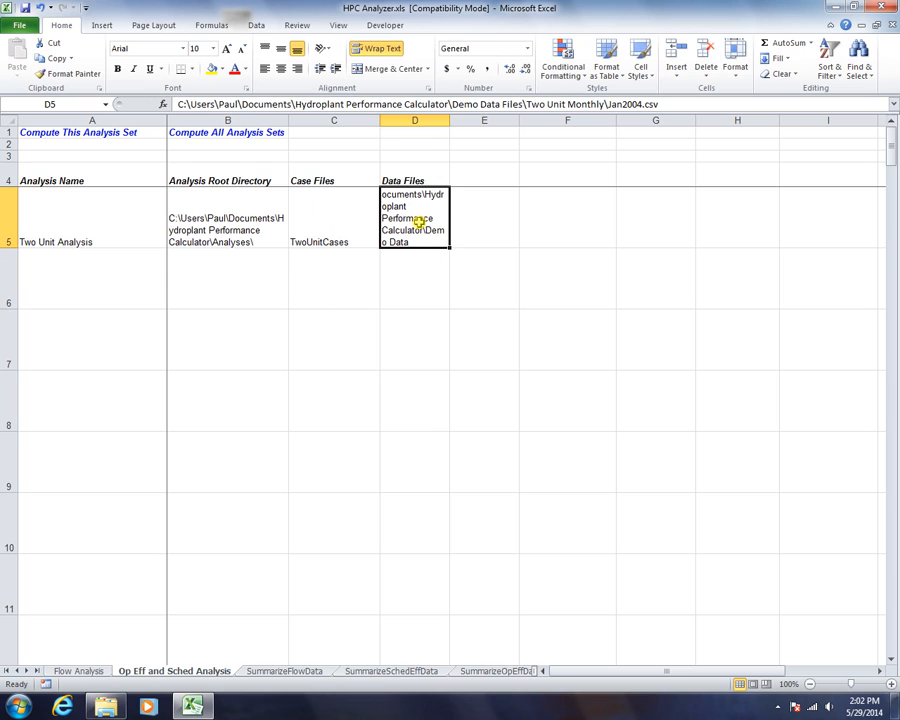
type("TwoUnitData")
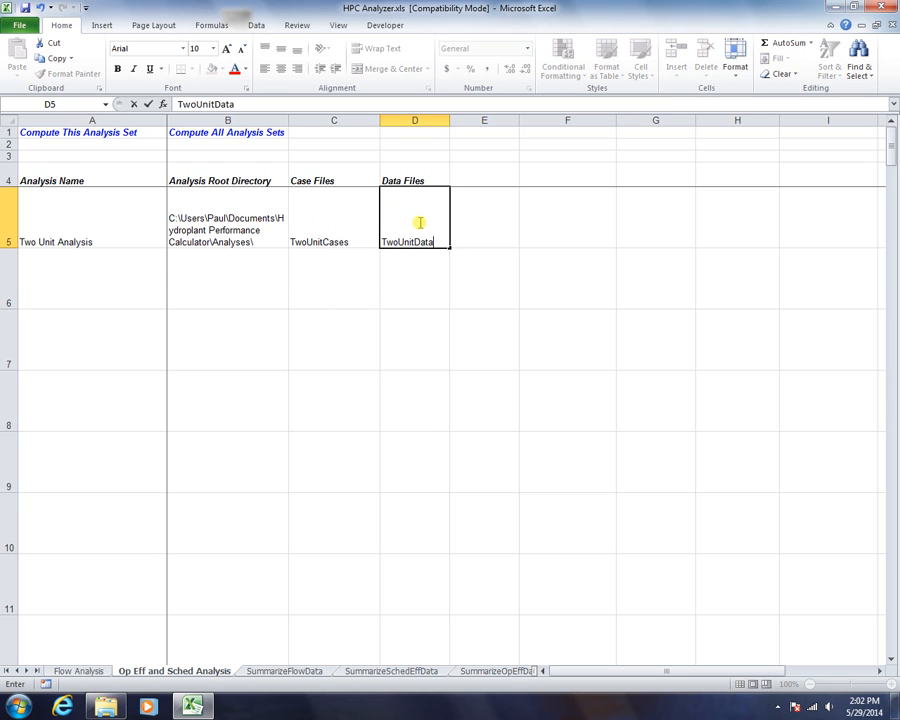
left_click(311, 279)
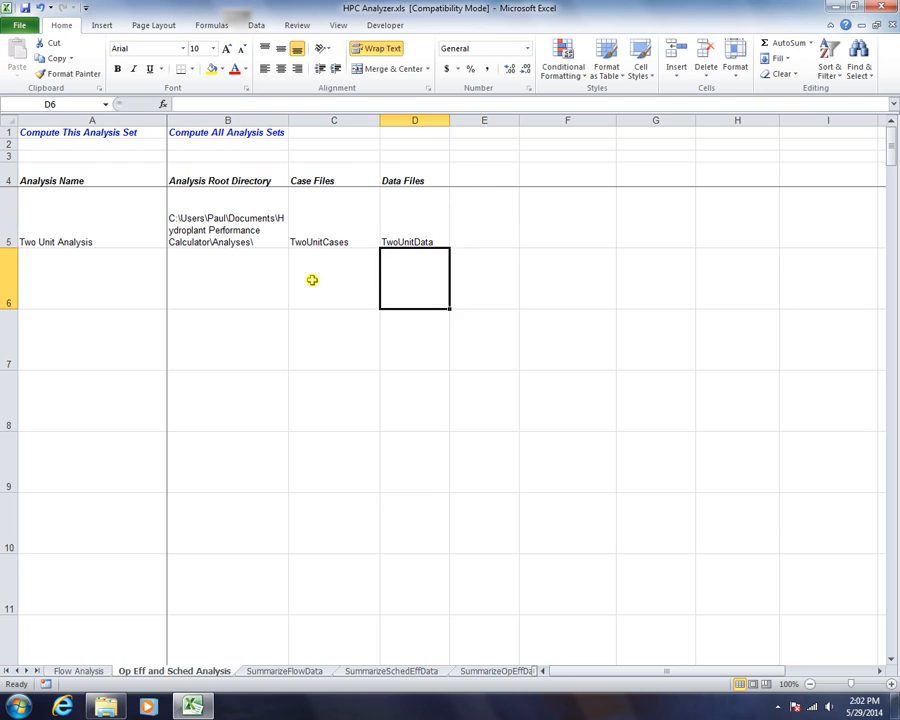
- Follow the C5 link on the analysis sheet to the TwoUnitCases sheet
right_click(17, 671)
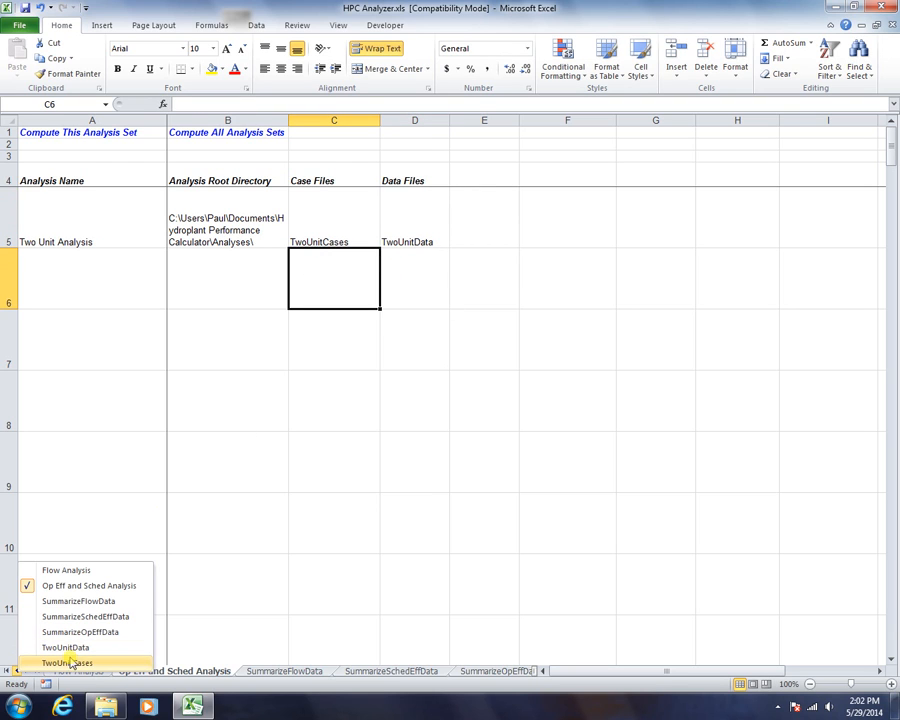
left_click(191, 252)
left_click(190, 238)
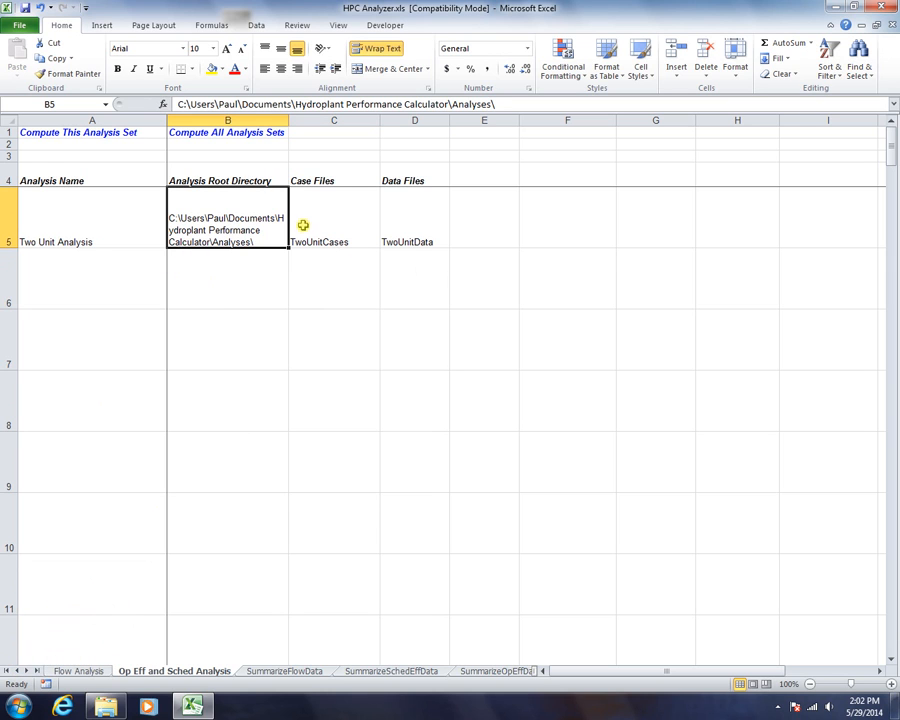
left_click(303, 227)
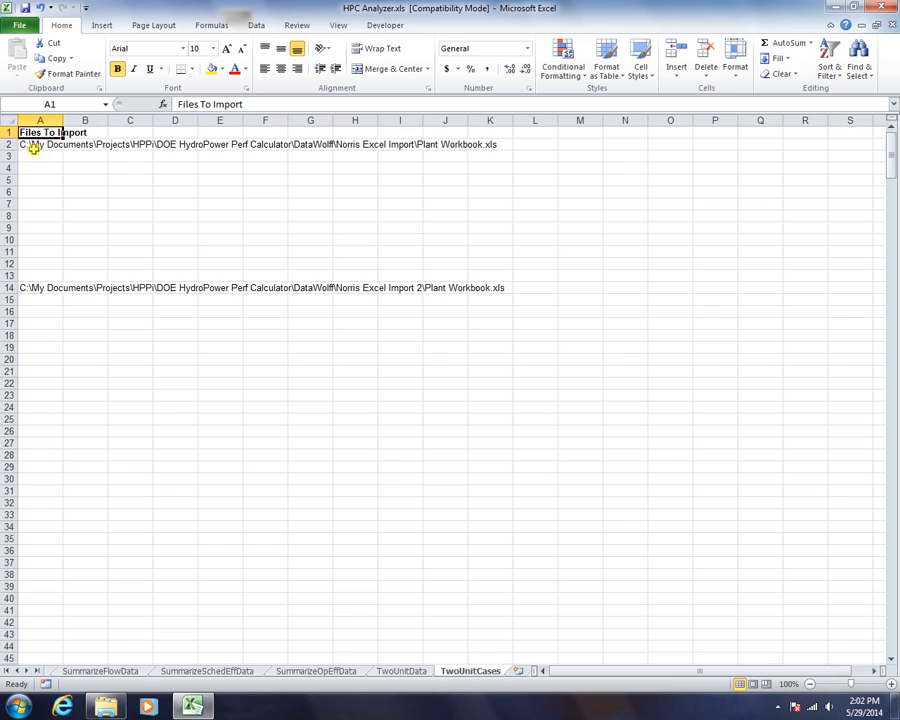
- Delete the stray file path in A14, keeping only the first import path in A2
left_click(38, 290)
key("Delete")
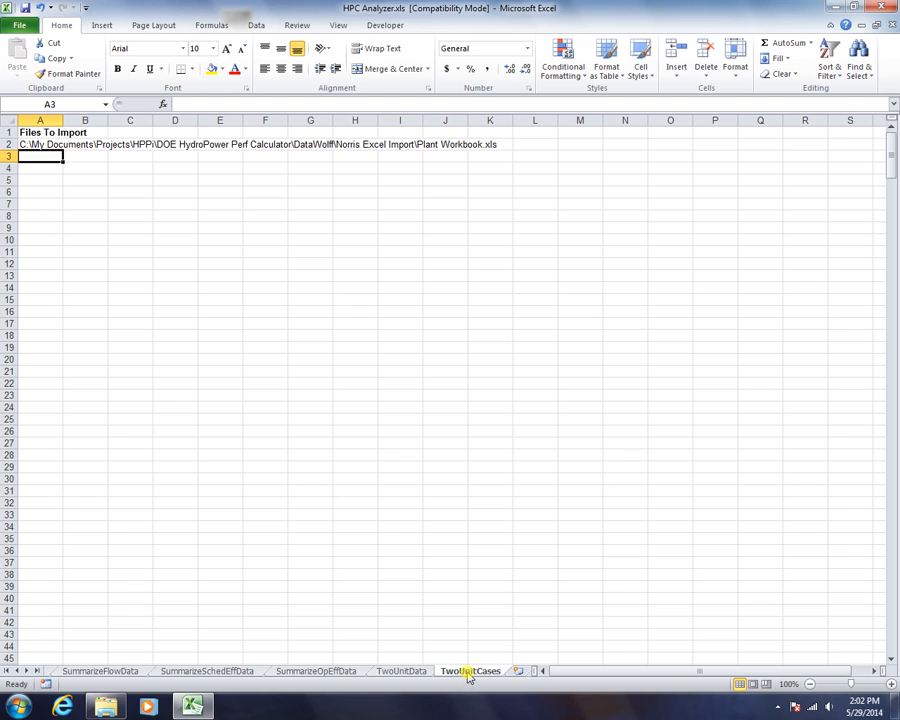
left_click(35, 145)
- Replace A2 with Two Unit Plant.xls from Plant Models > Two Unit Demo
double_click(35, 145)
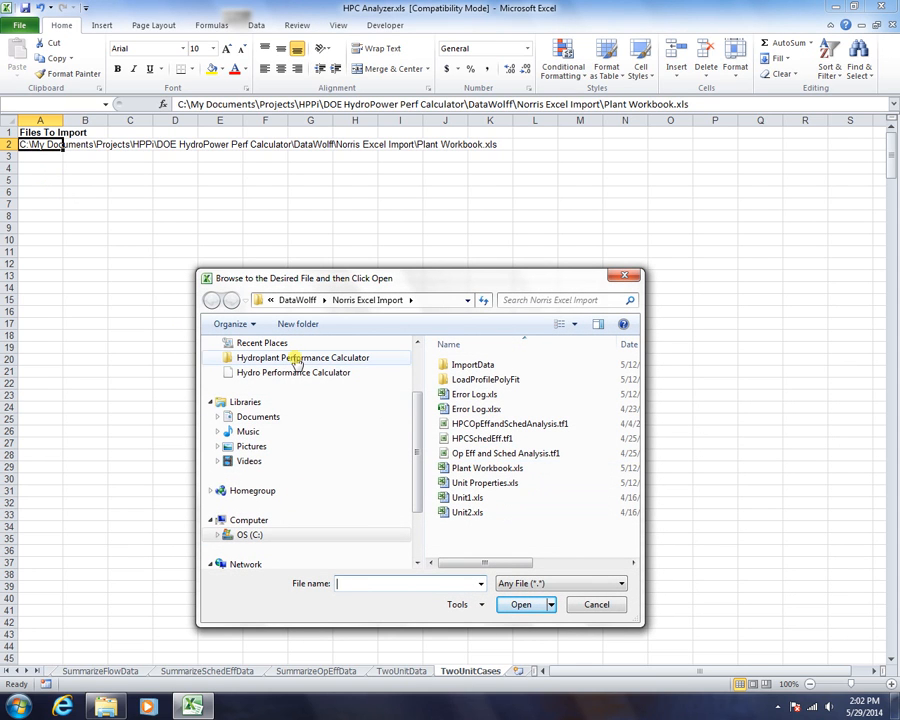
left_click(360, 357)
double_click(478, 425)
double_click(470, 396)
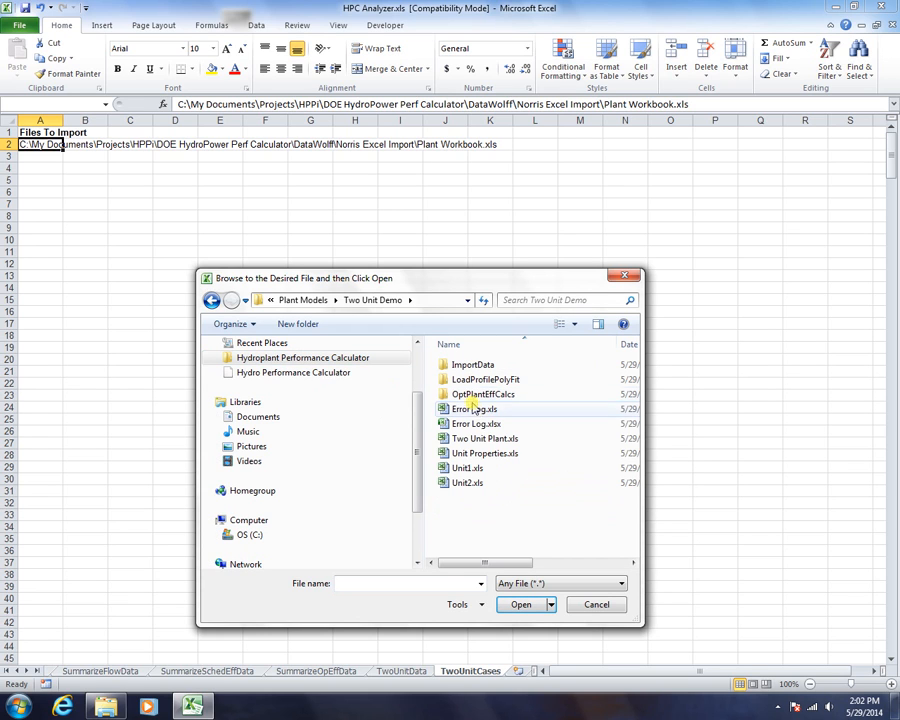
left_click(481, 441)
double_click(481, 441)
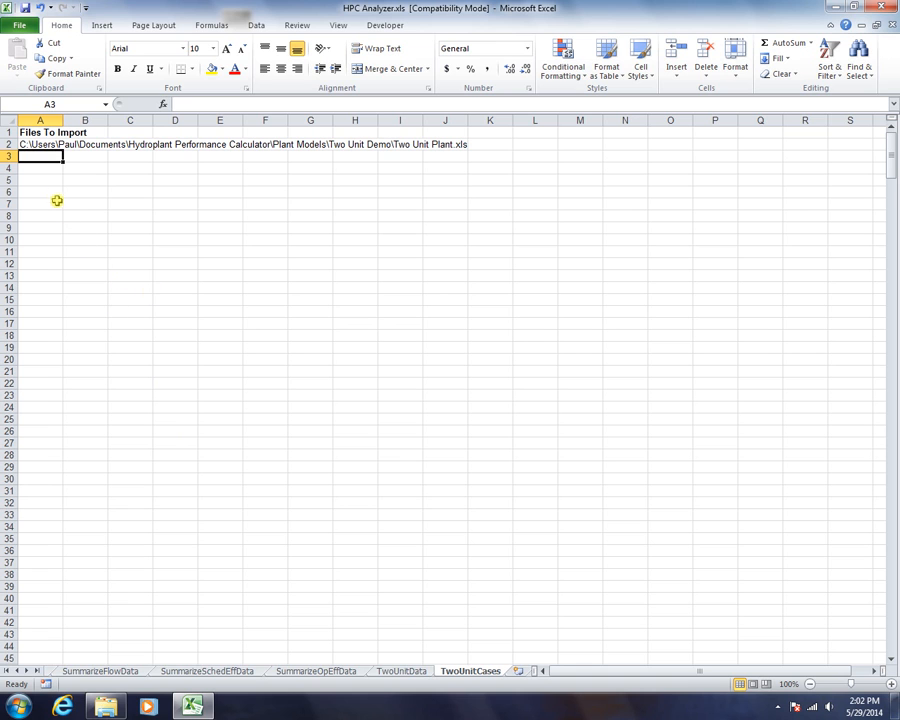
- Add Two Unit w Unit 1 Upgrade.xls from the Two Unit - Unit 1 Upgrade folder in A3
double_click(29, 156)
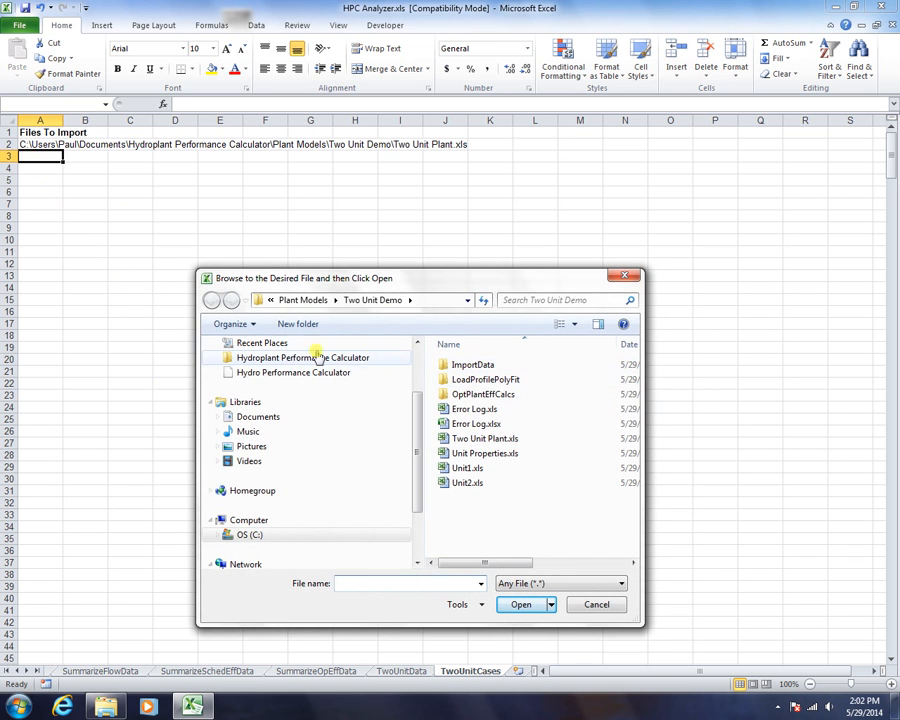
left_click(288, 357)
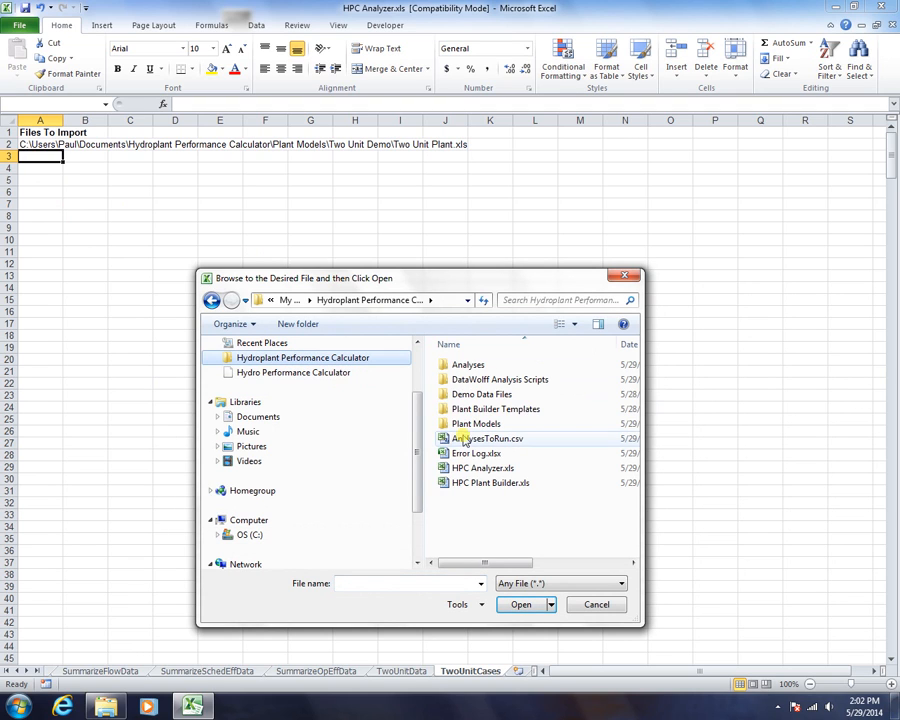
double_click(462, 424)
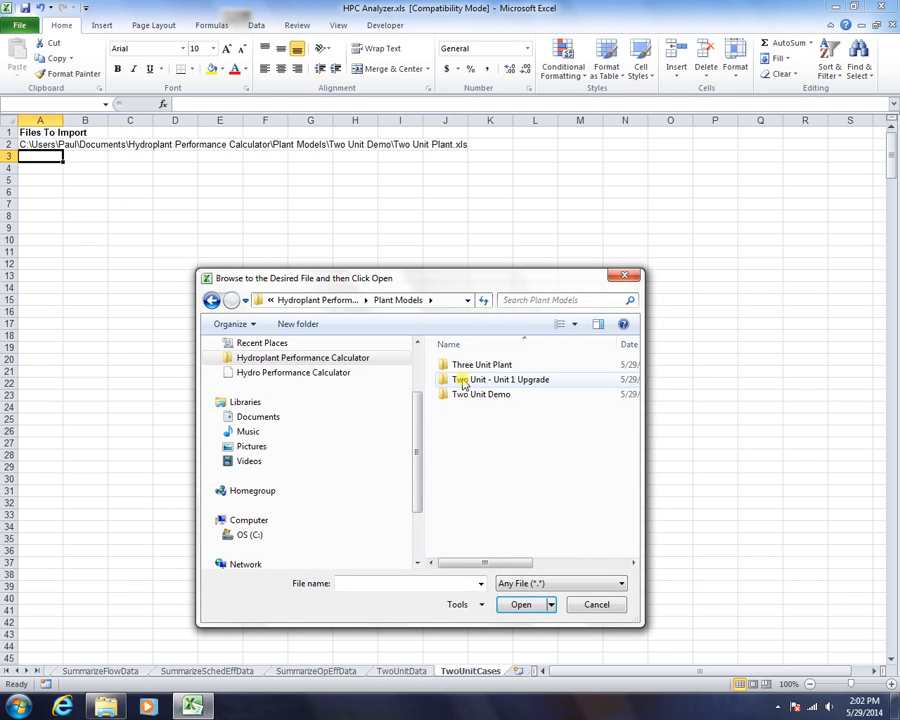
double_click(455, 381)
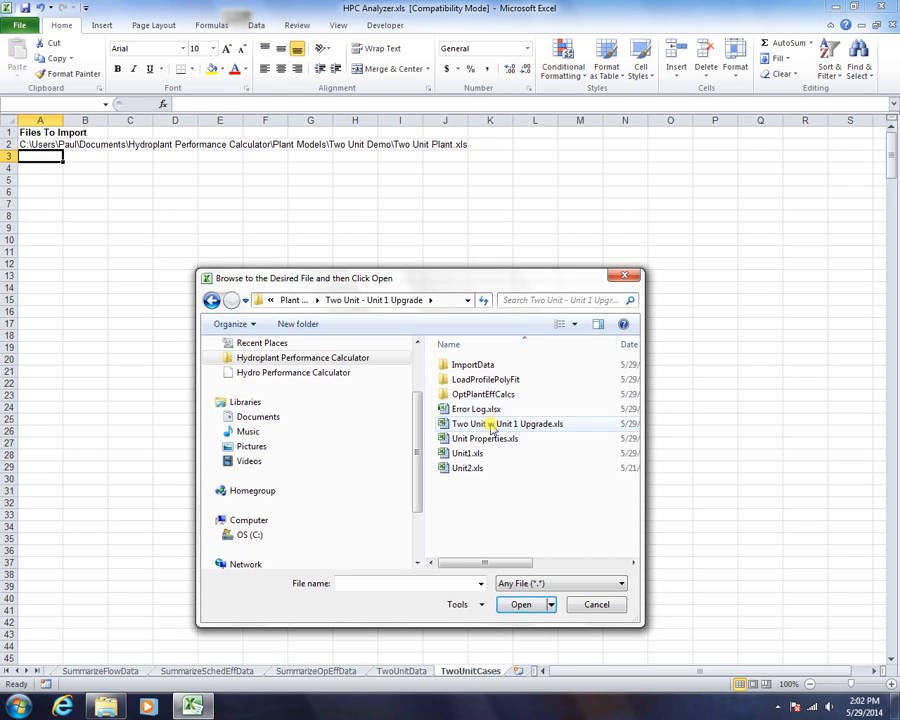
double_click(491, 425)
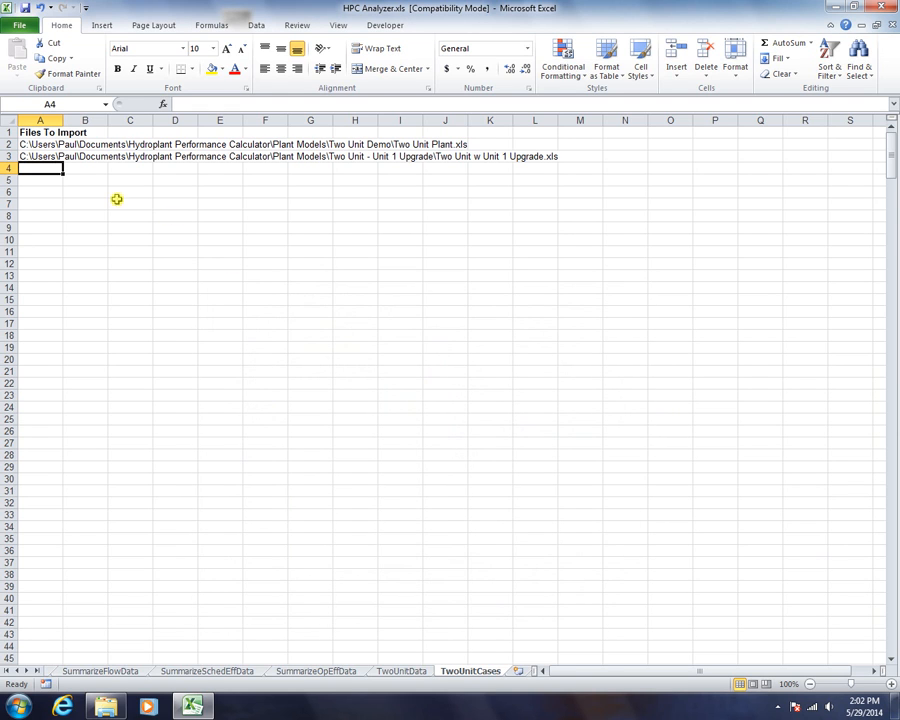
left_click(30, 156)
left_click(28, 144)
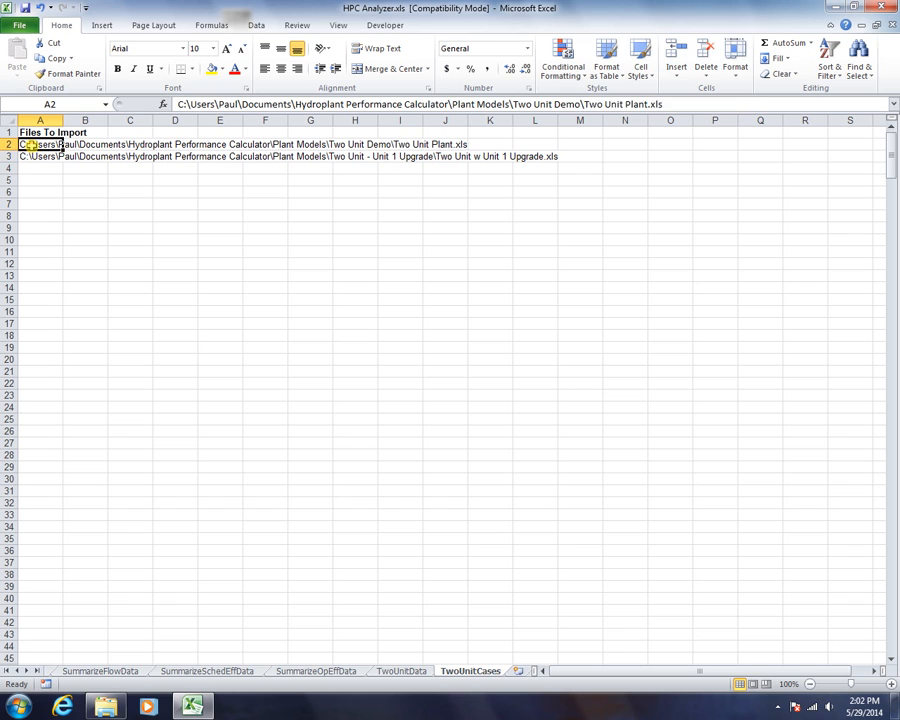
left_click(34, 157)
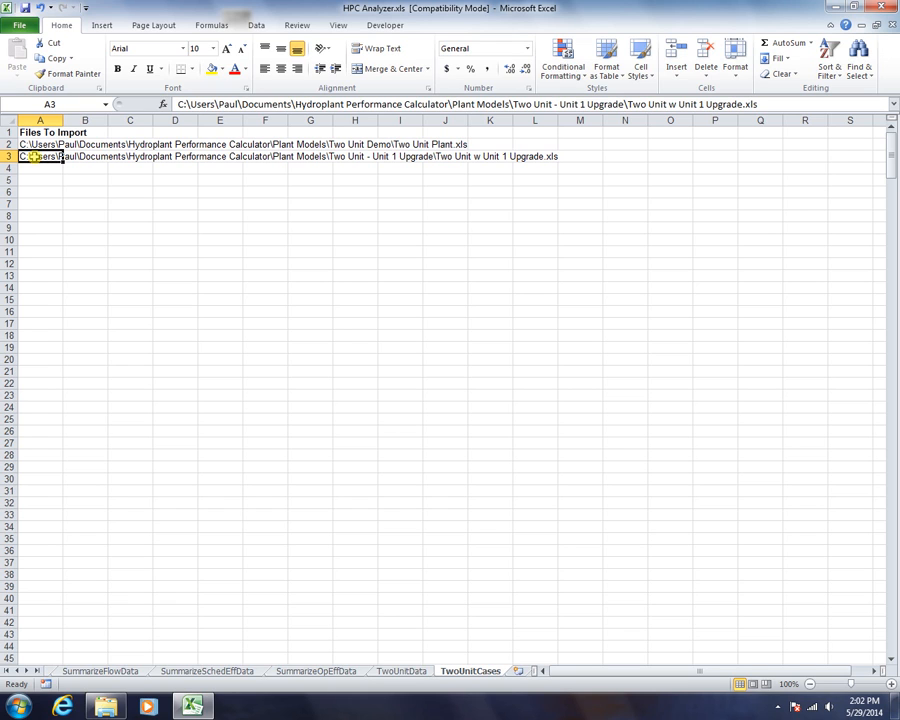
- Open the TwoUnitData sheet from the D5 entry on the Op Eff and Sched Analysis sheet
right_click(18, 669)
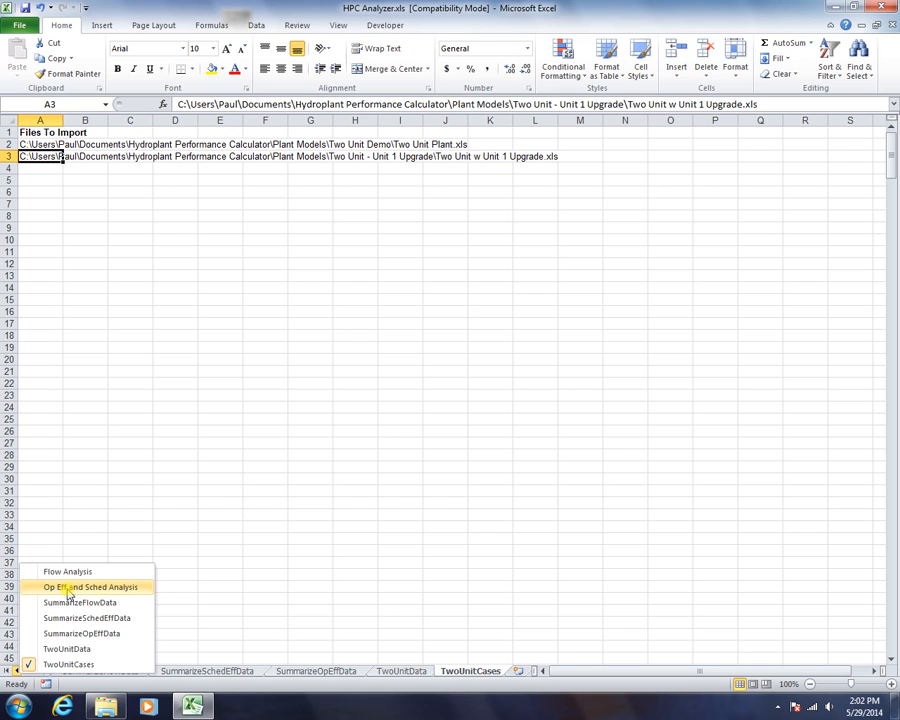
left_click(65, 589)
left_click(224, 233)
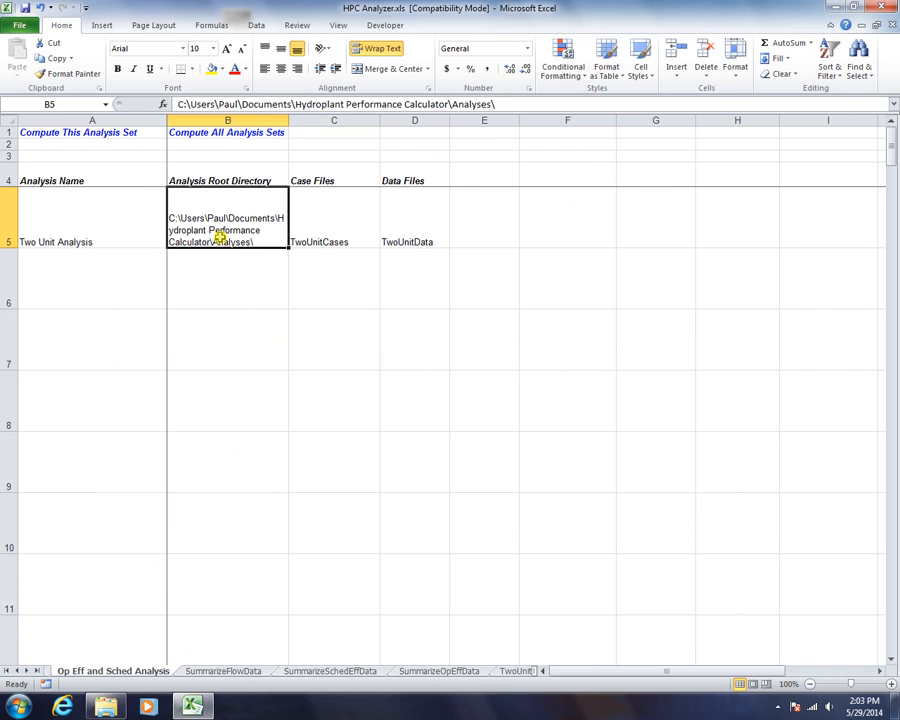
left_click(340, 223)
left_click(245, 225)
left_click(333, 226)
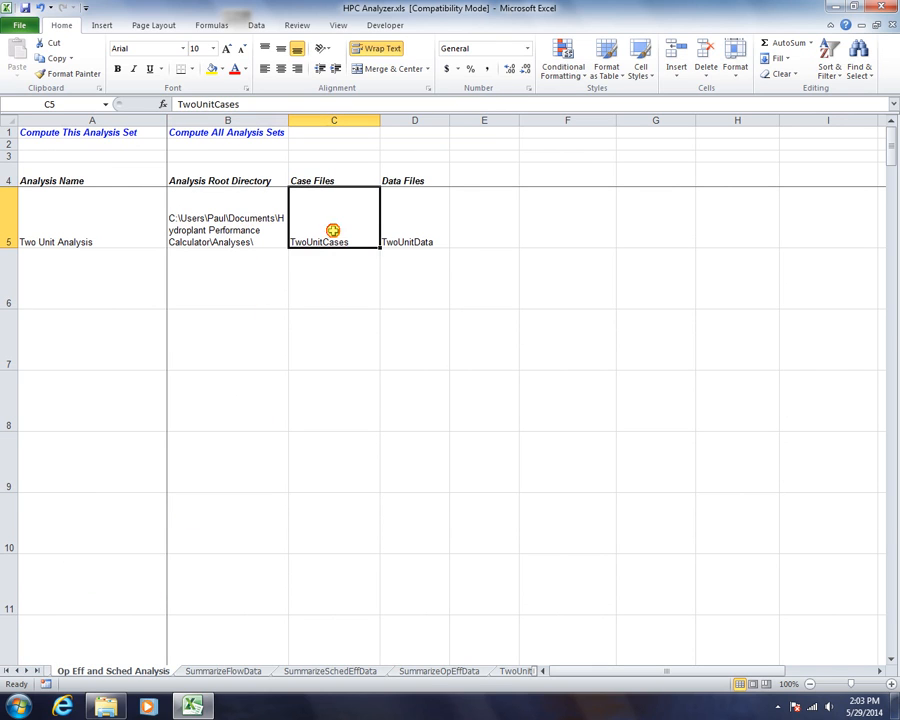
double_click(410, 231)
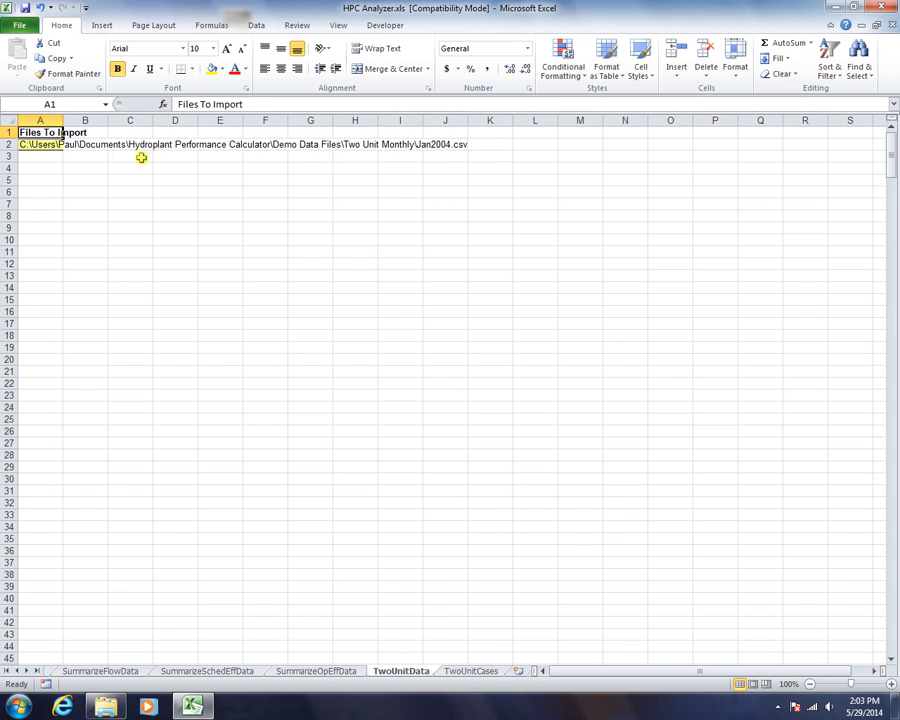
- Add the Feb2004.csv path to A3 of the files list
left_click(36, 144)
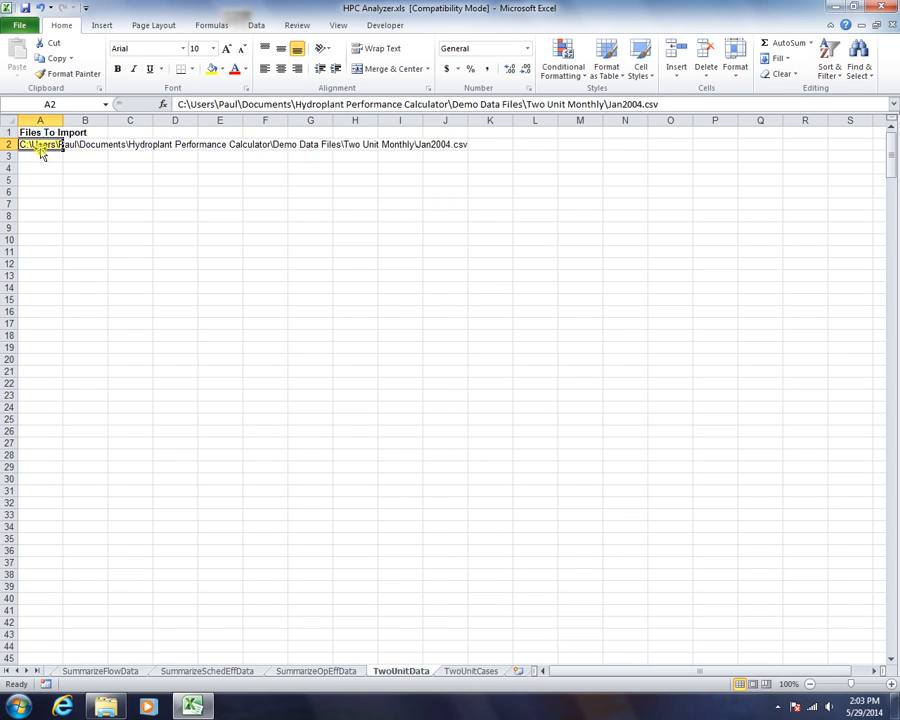
double_click(40, 156)
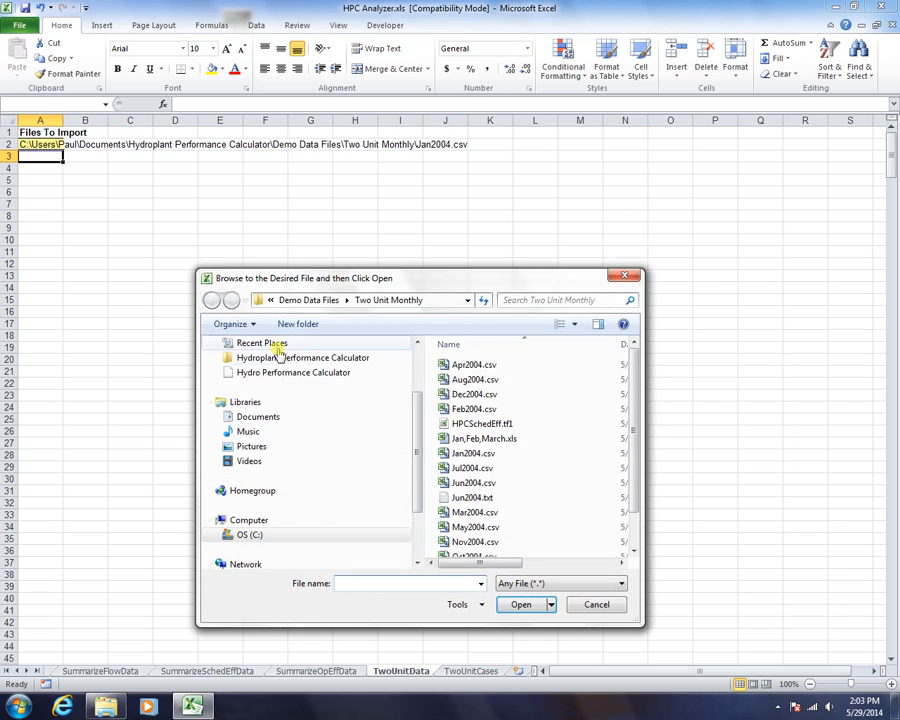
double_click(460, 409)
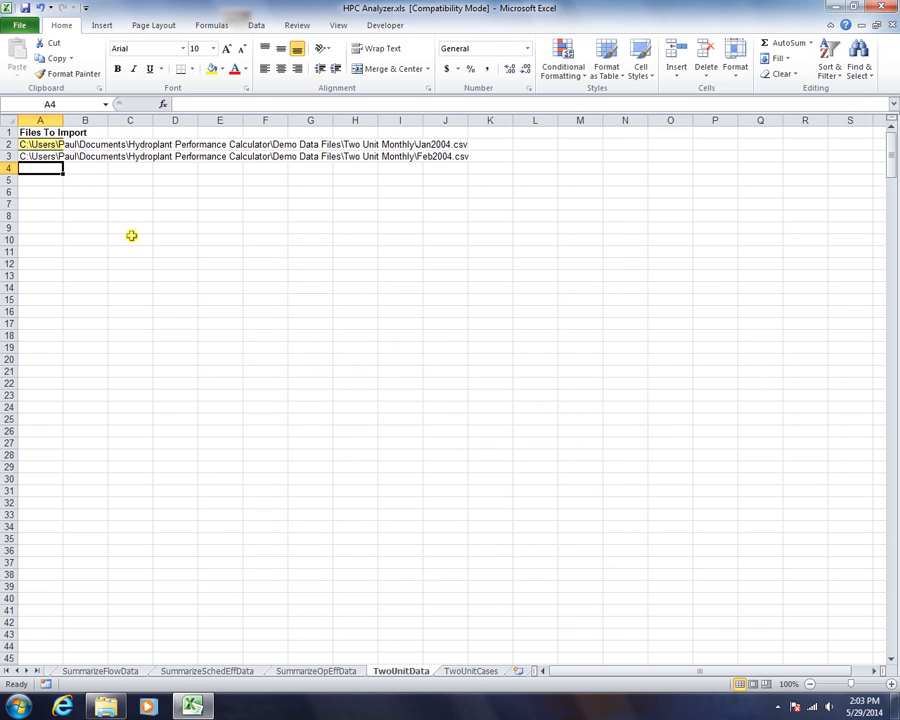
- Add Mar2004.csv from Demo Data Files > Two Unit Monthly to A4
double_click(38, 167)
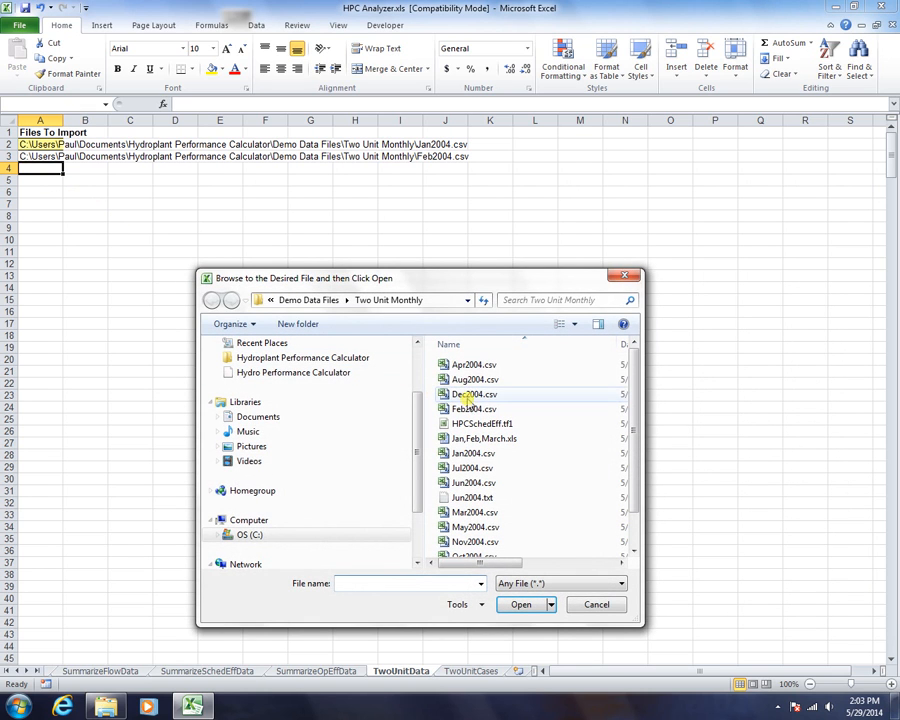
left_click(460, 366)
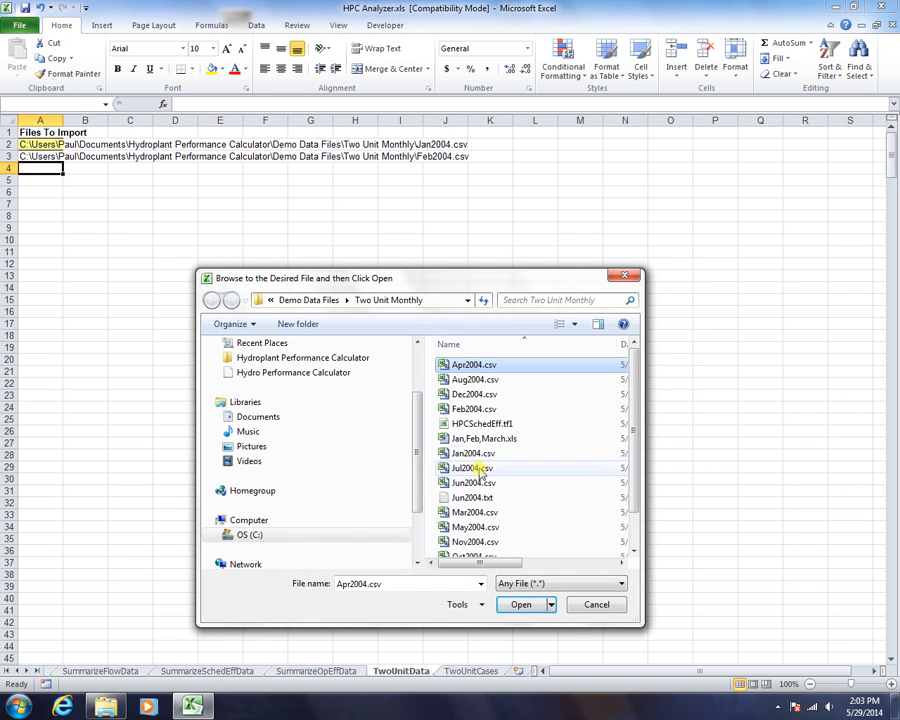
left_click(467, 523, "shift")
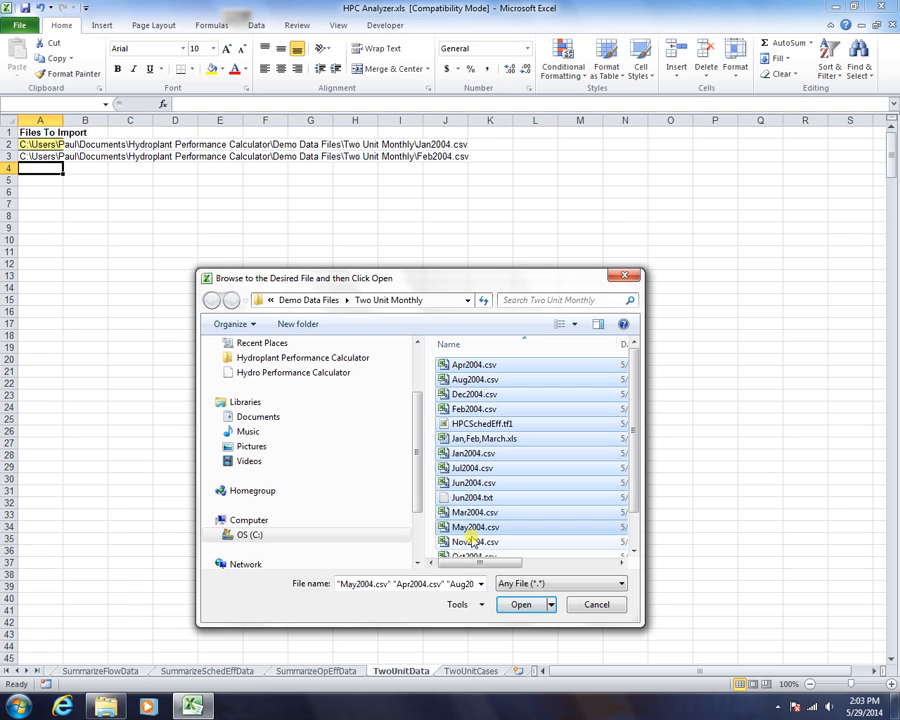
left_click(360, 462)
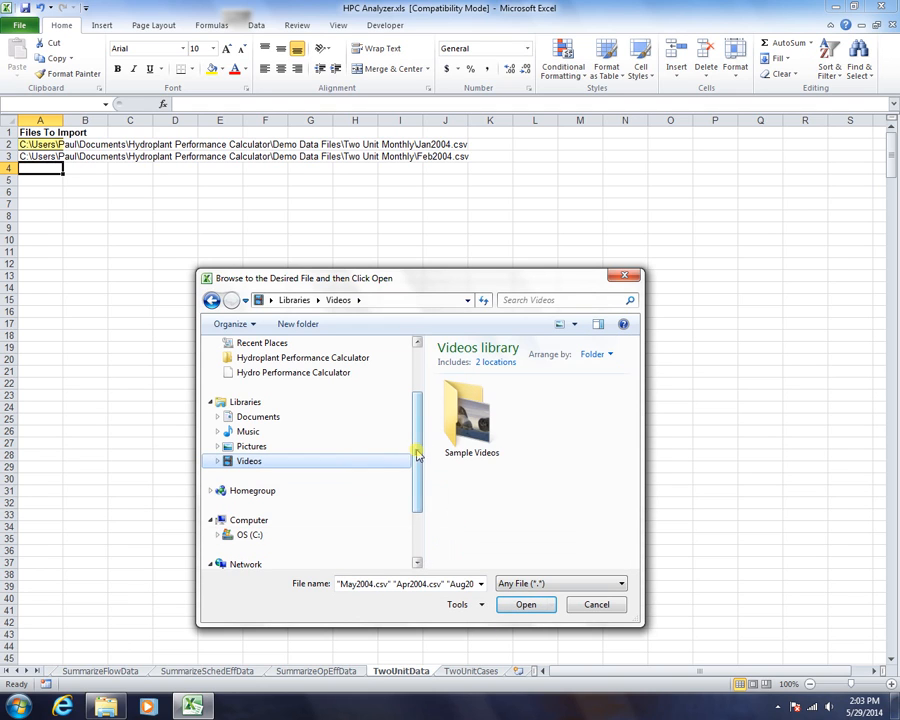
left_click(257, 358)
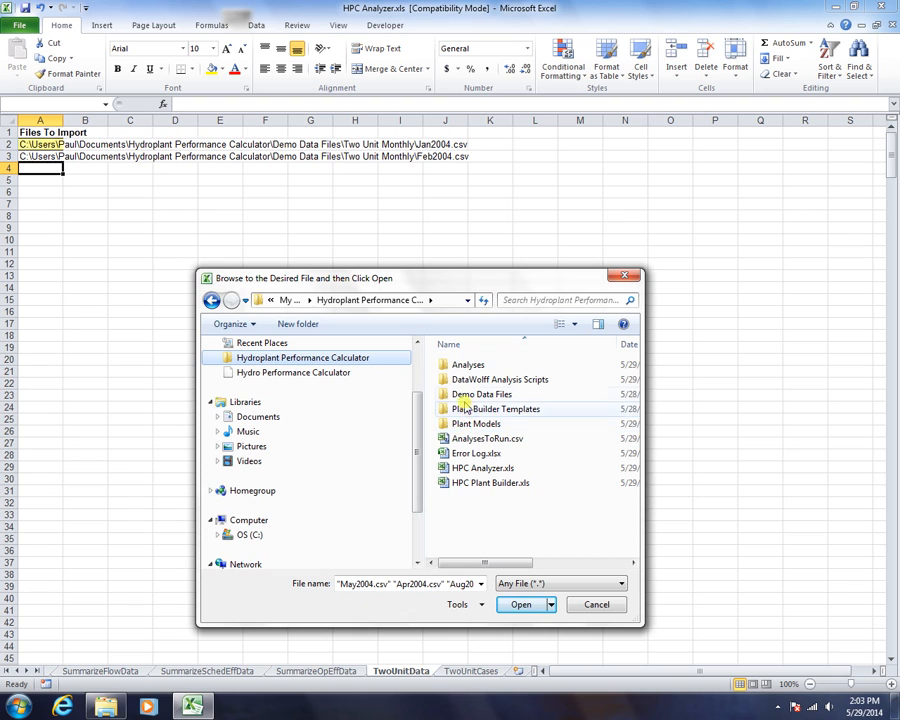
double_click(440, 394)
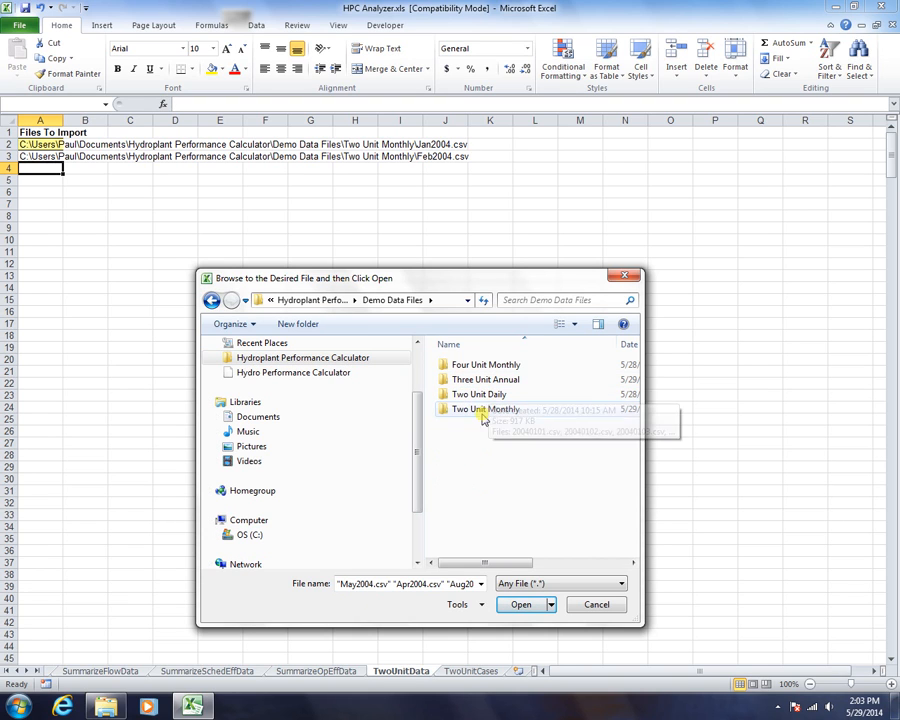
double_click(482, 409)
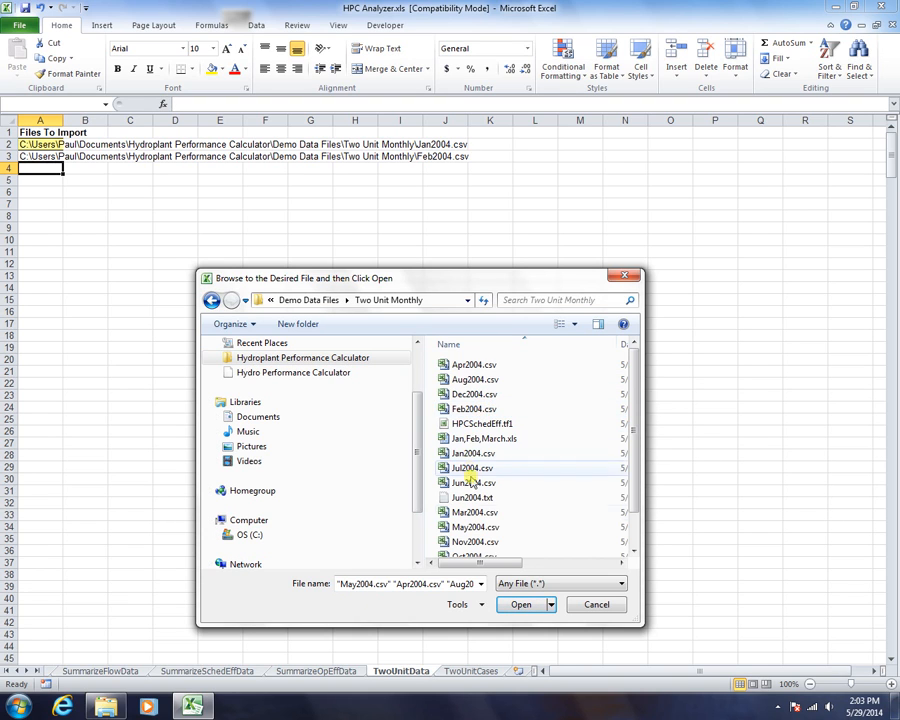
double_click(468, 512)
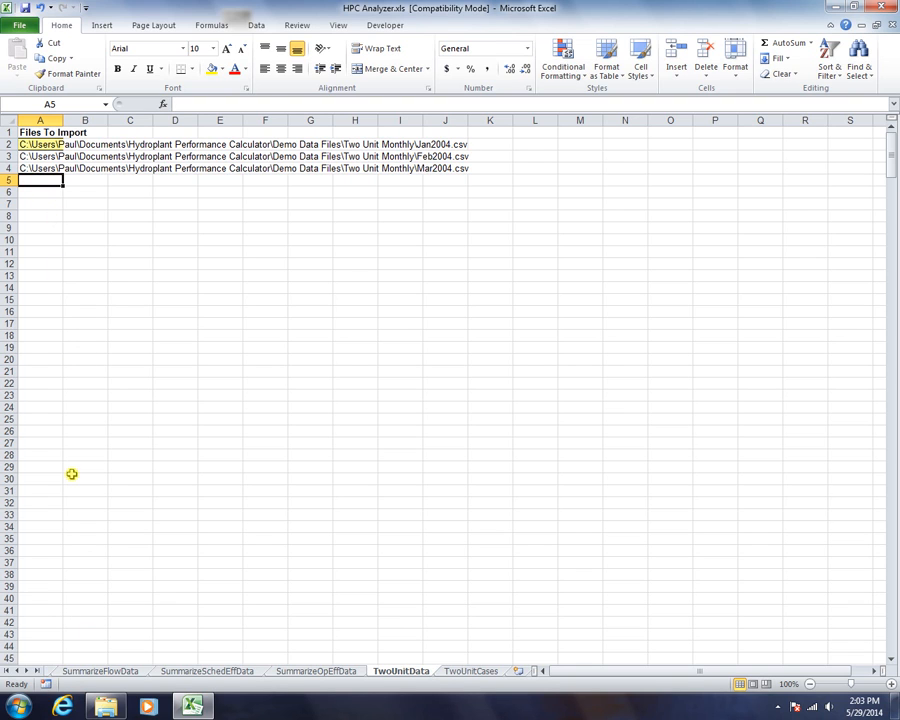
- Return from TwoUnitData to the Op Eff and Sched Analysis sheet
right_click(26, 670)
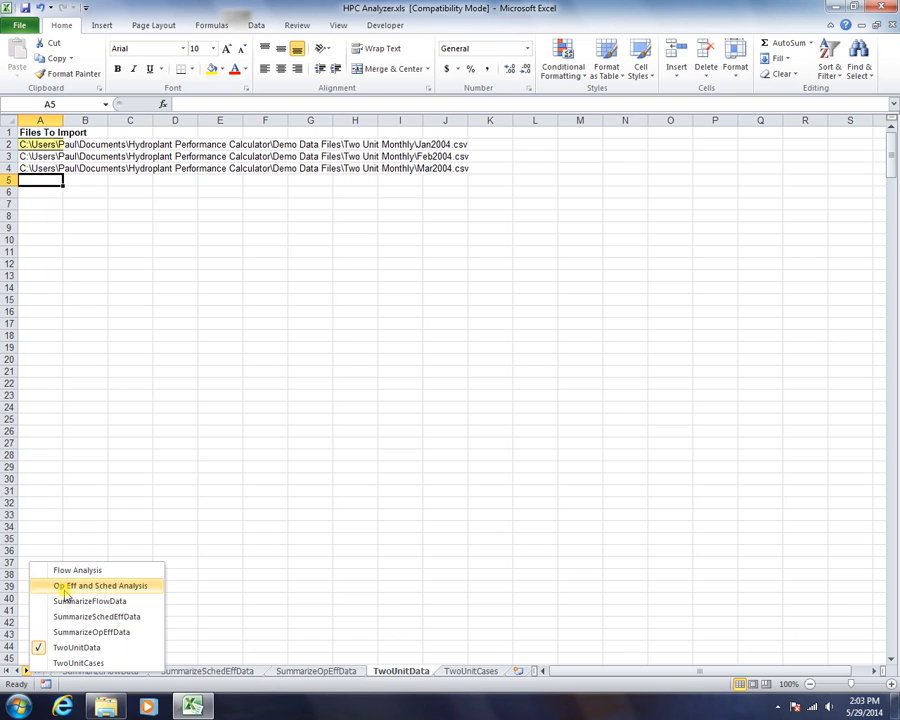
left_click(26, 156)
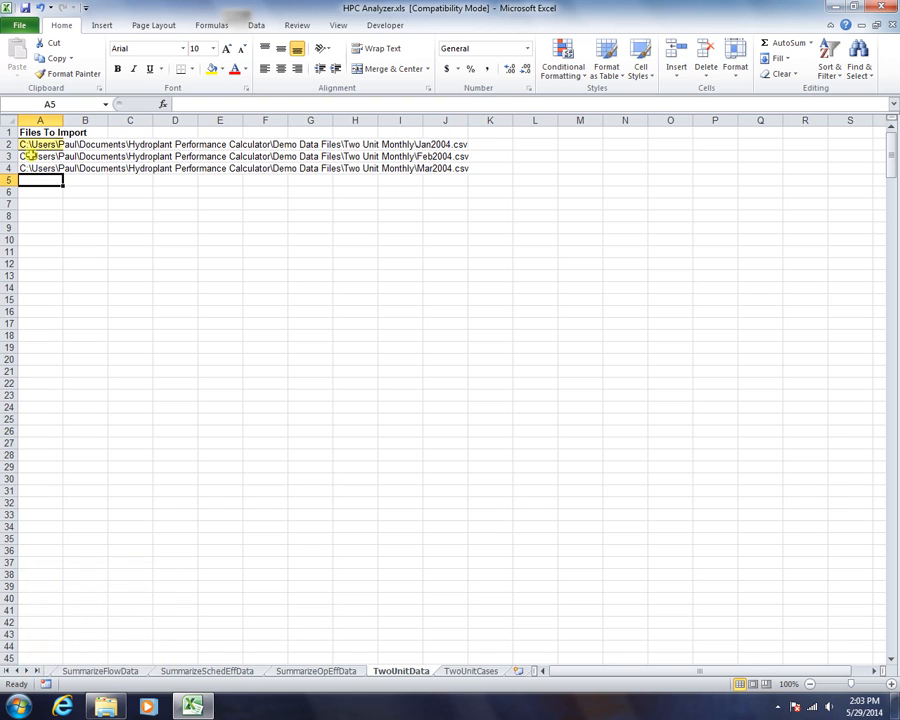
left_click(26, 156)
left_click(27, 144)
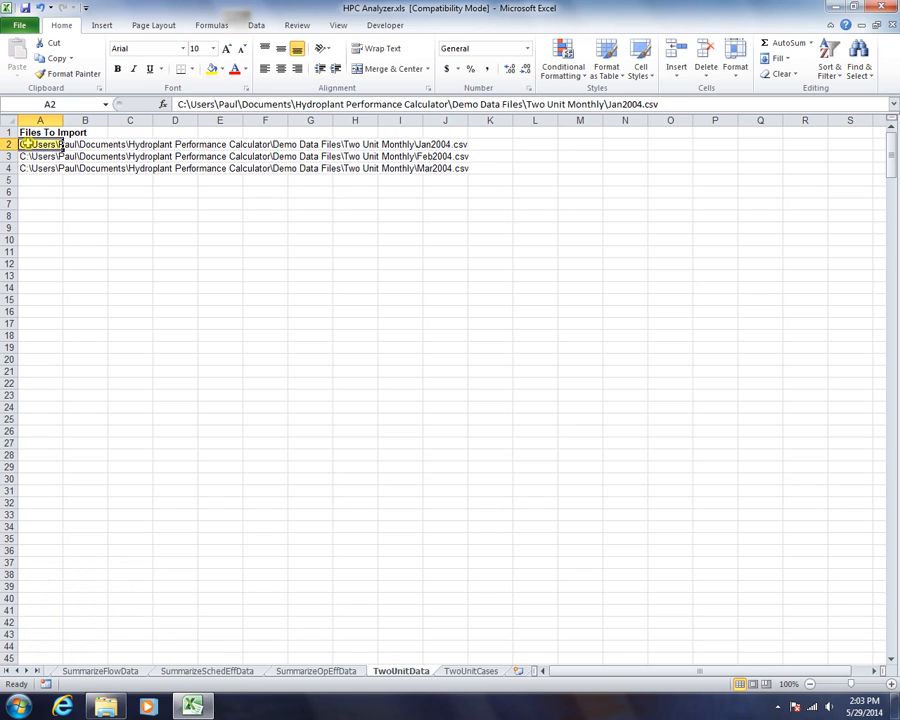
double_click(27, 132)
- Review the B5 root directory, C5 TwoUnitCases and D5 TwoUnitData entries
left_click(354, 234)
left_click(409, 229)
left_click(346, 232)
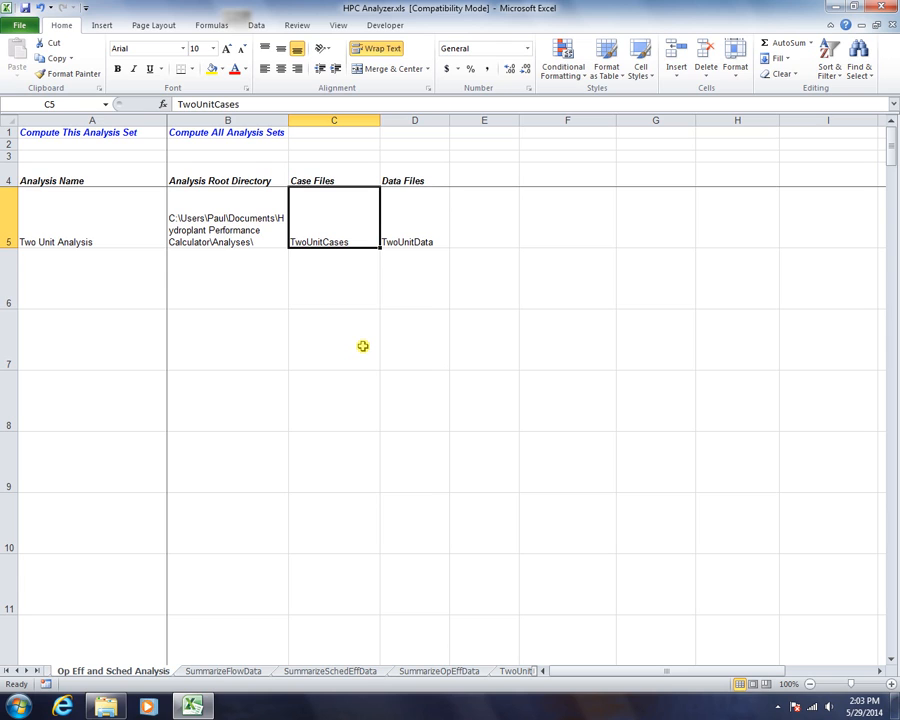
left_click(199, 229)
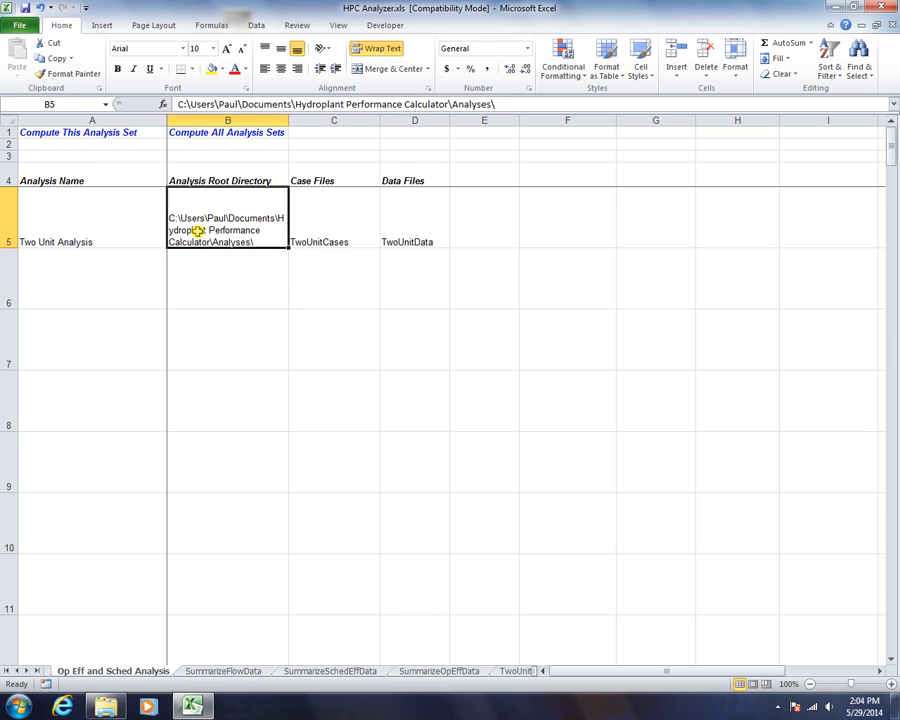
left_click(325, 220)
left_click(412, 221)
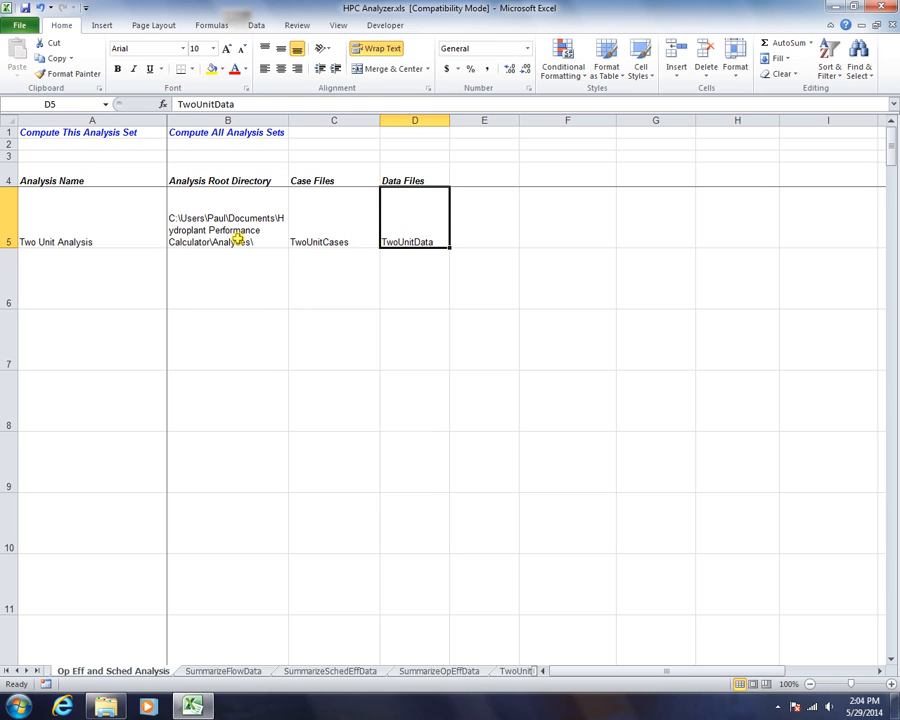
left_click(90, 355)
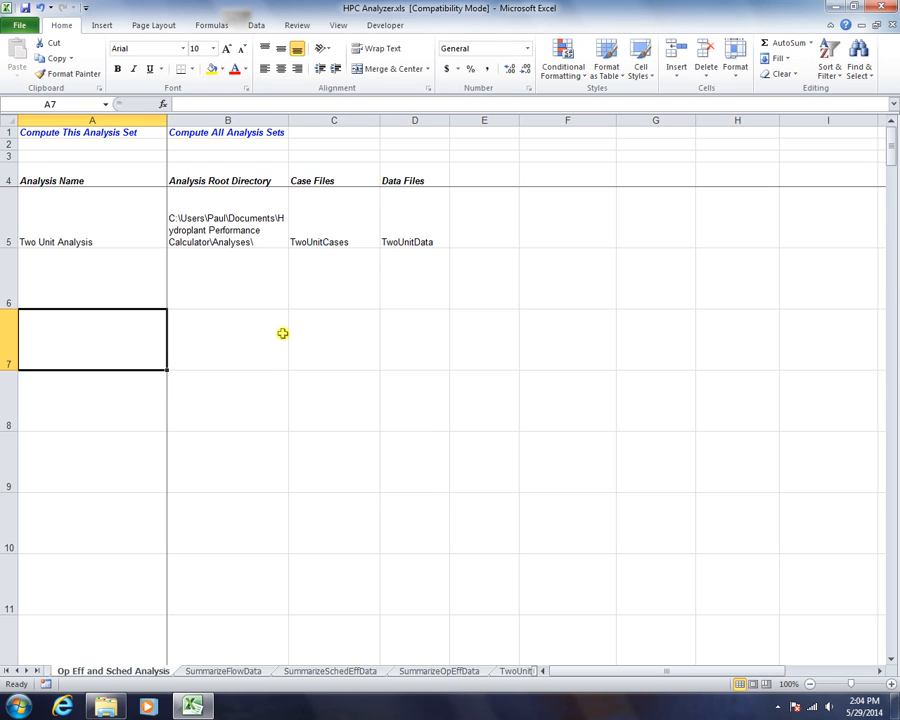
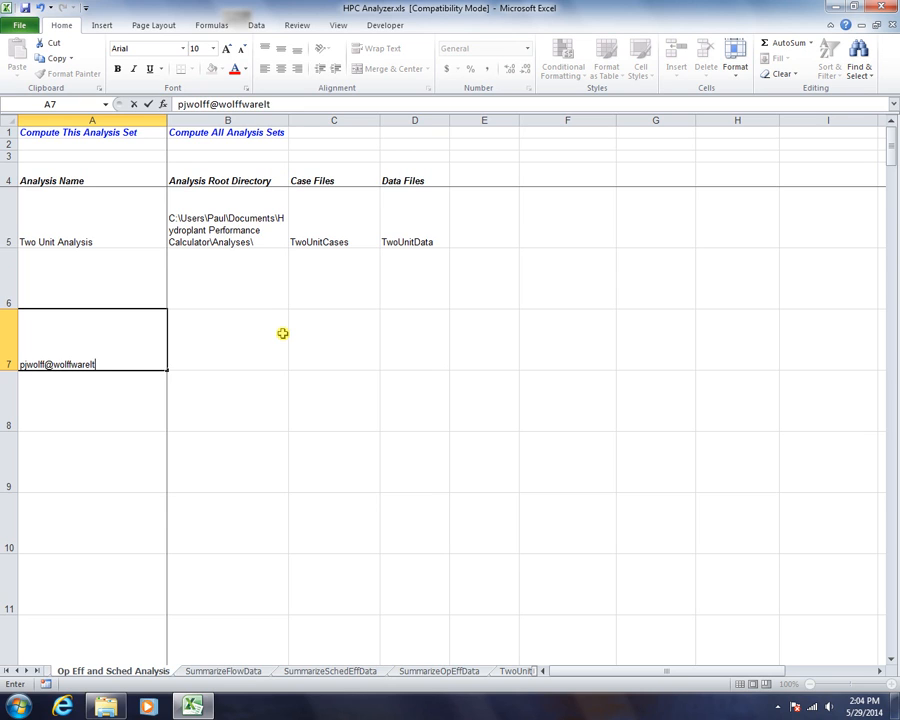
- Enter the contact's e-mail address in A7 and DataWolff.com in A8
key("Return")
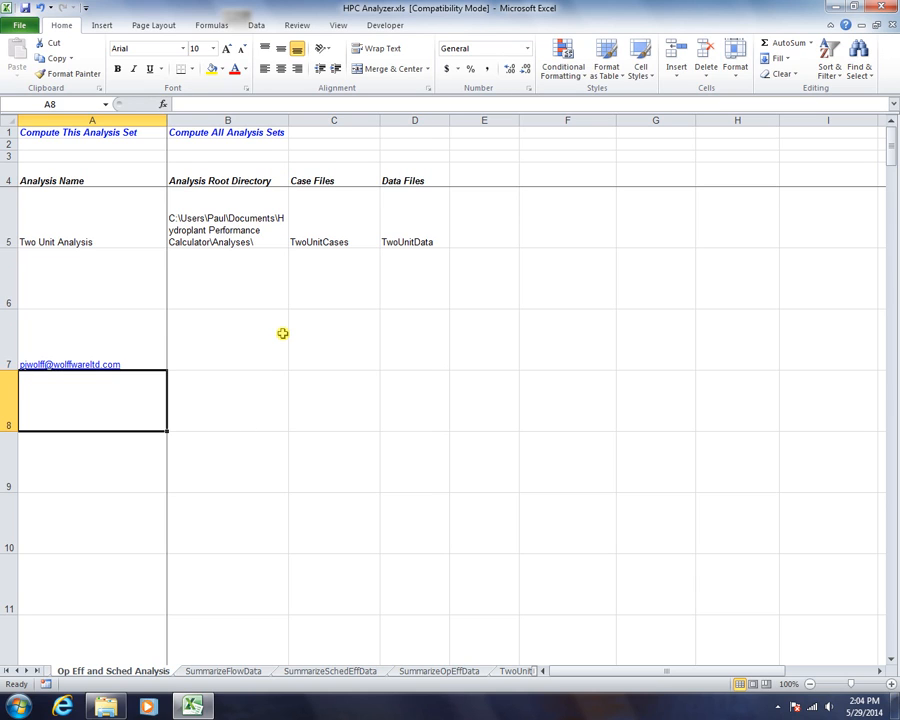
type("DataW")
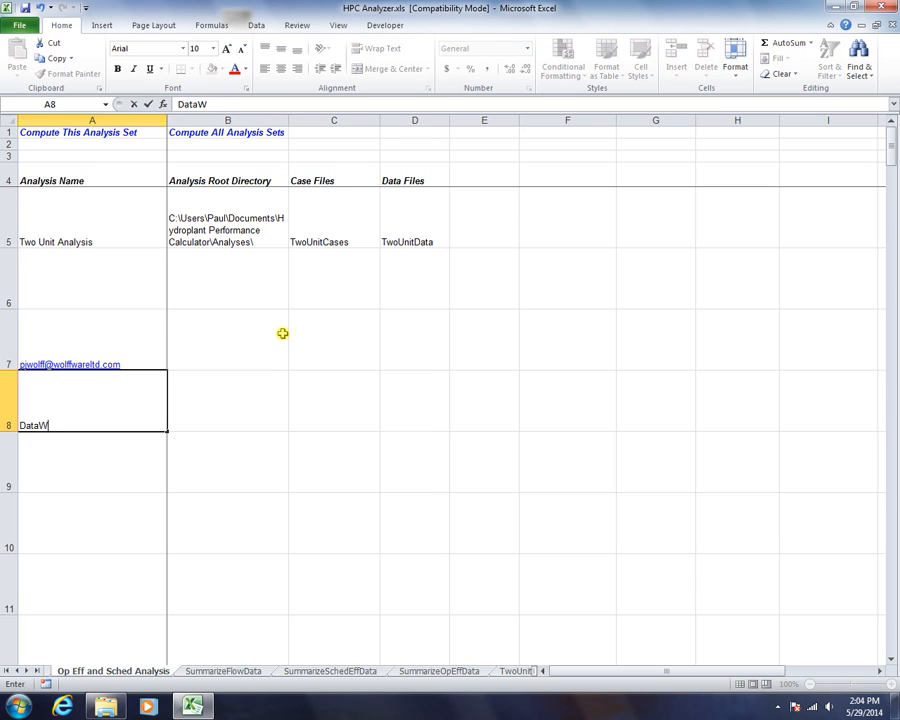
type("olff.com")
key("Return")
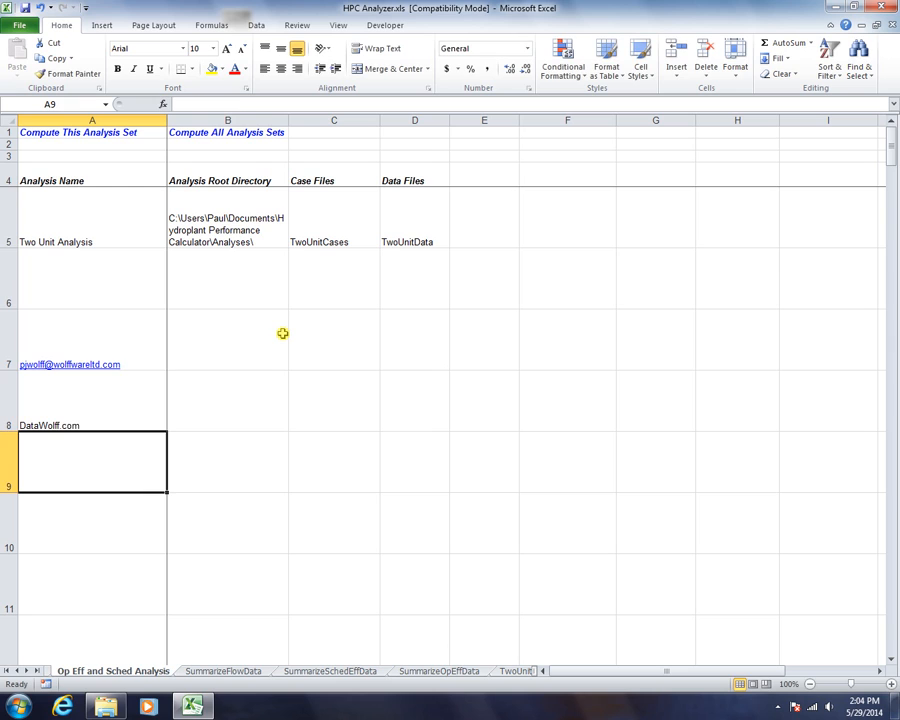